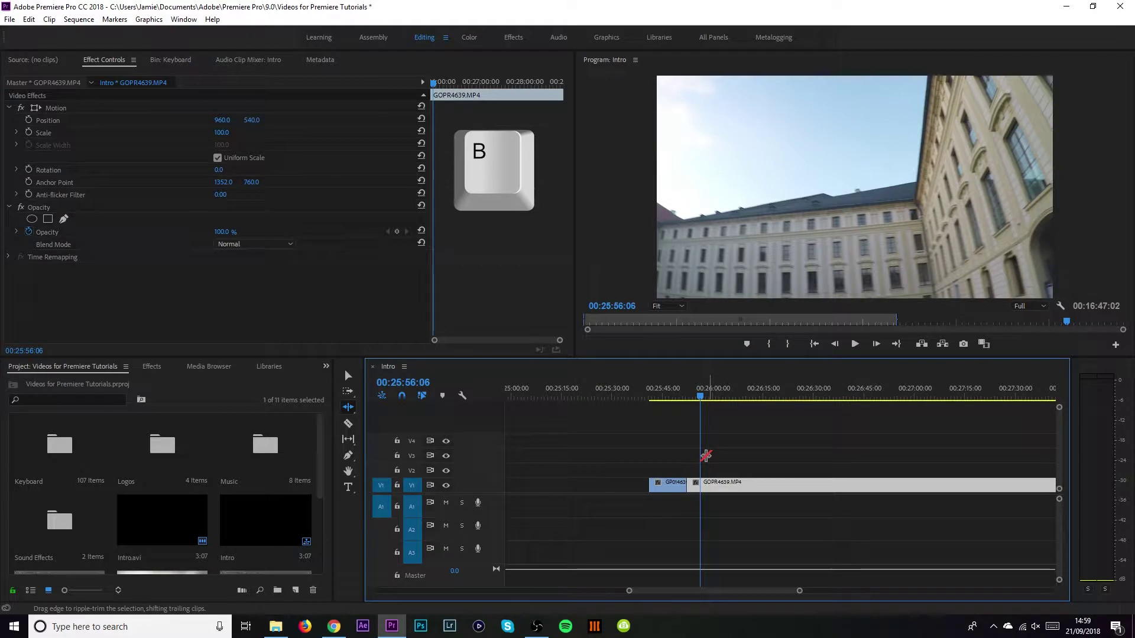
Split the second GOPR4639.MP4 clip on V1 at 00:26:21:13 with the Razor tool.
{"action": "key", "text": "v"}
{"action": "key", "text": "Up"}
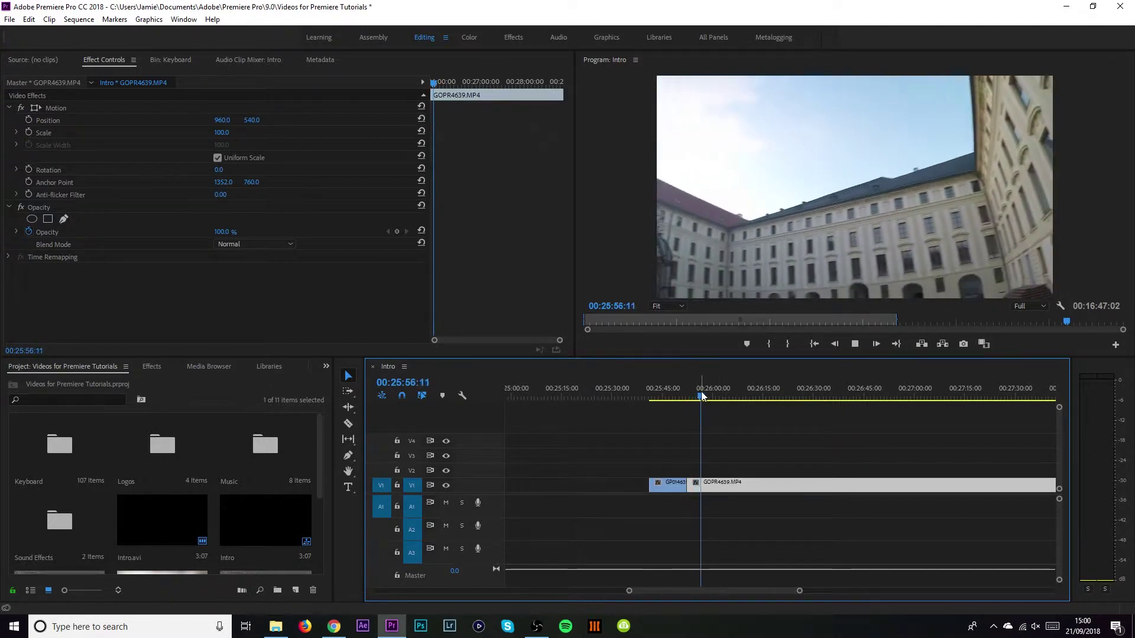
{"action": "left_click_drag", "start_coordinate": [700, 392], "coordinate": [786, 407]}
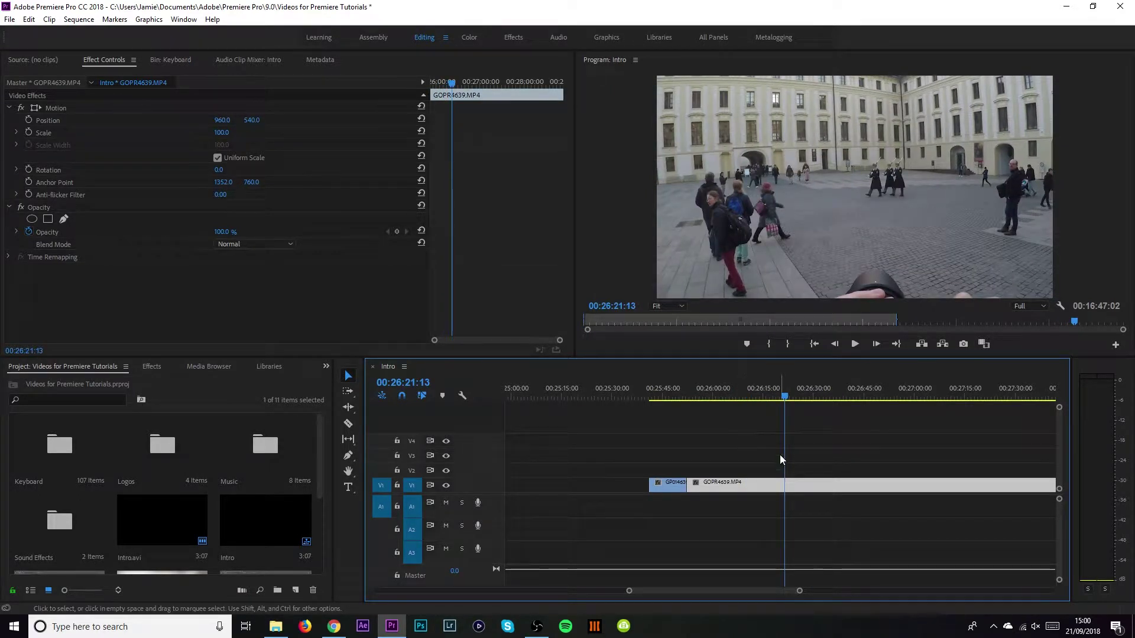
{"action": "key", "text": "c"}
{"action": "left_click", "coordinate": [790, 484]}
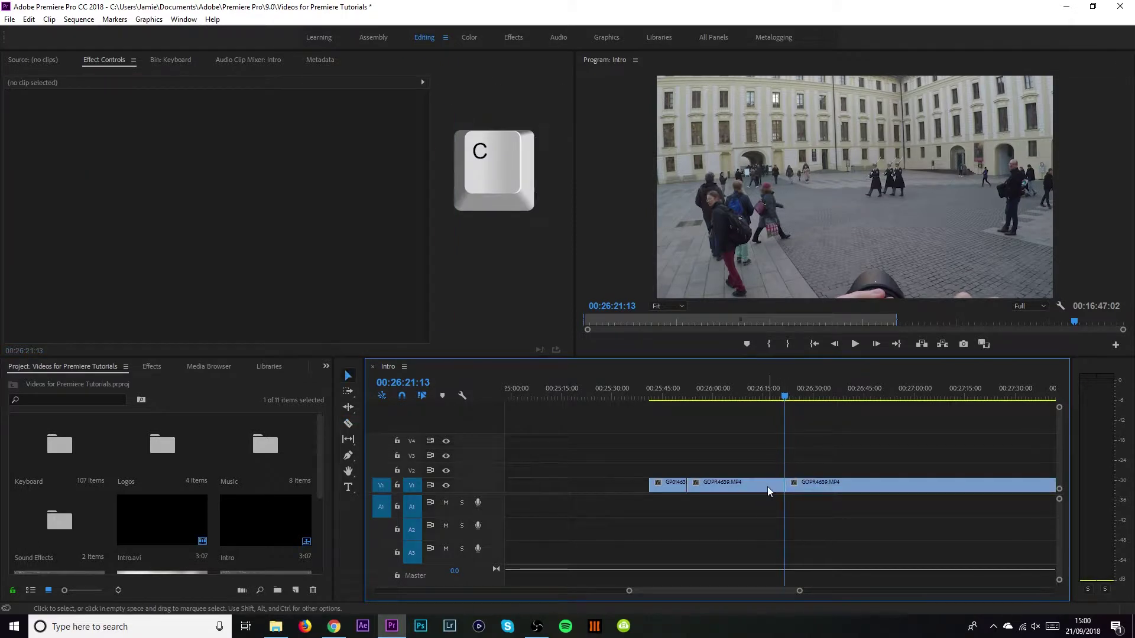
{"action": "key", "text": "v"}
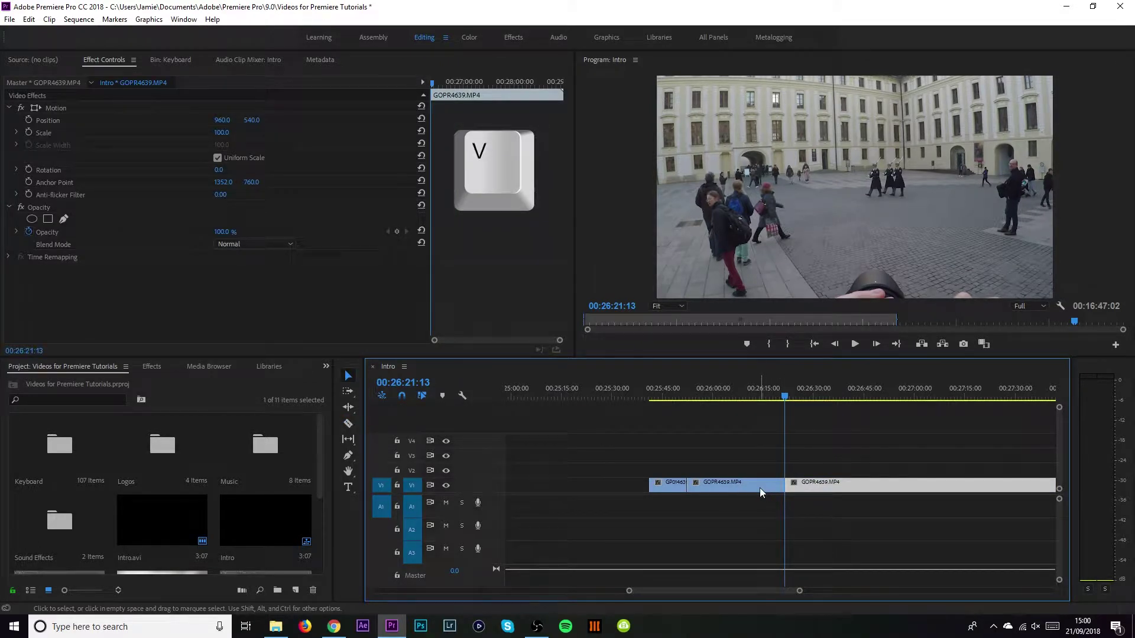
Delete the clip piece before the cut at 00:26:21:13 and move the remaining GOPR4639.MP4 piece back to close the gap.
{"action": "key", "text": "d"}
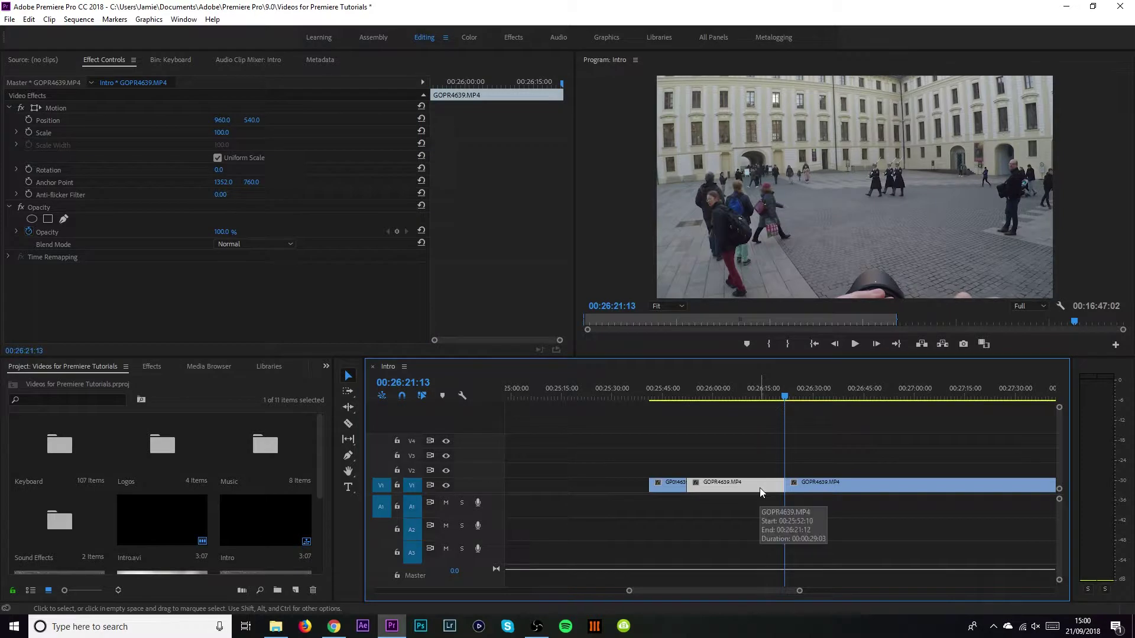
{"action": "key", "text": "Delete"}
{"action": "left_click_drag", "start_coordinate": [814, 486], "coordinate": [722, 490]}
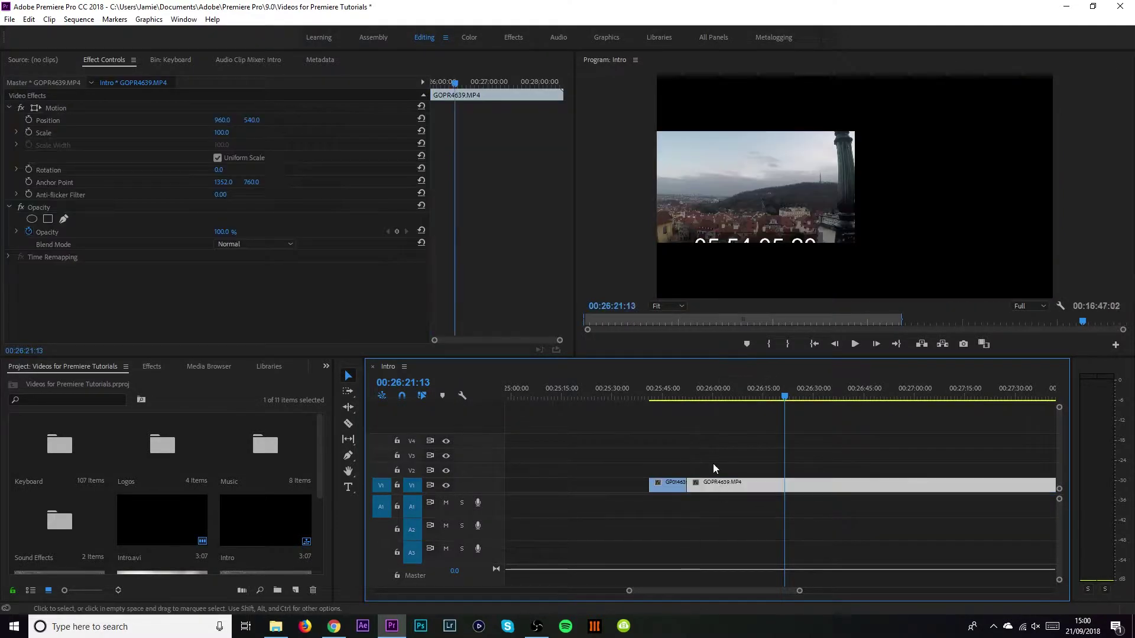
{"action": "left_click_drag", "start_coordinate": [673, 396], "coordinate": [689, 402]}
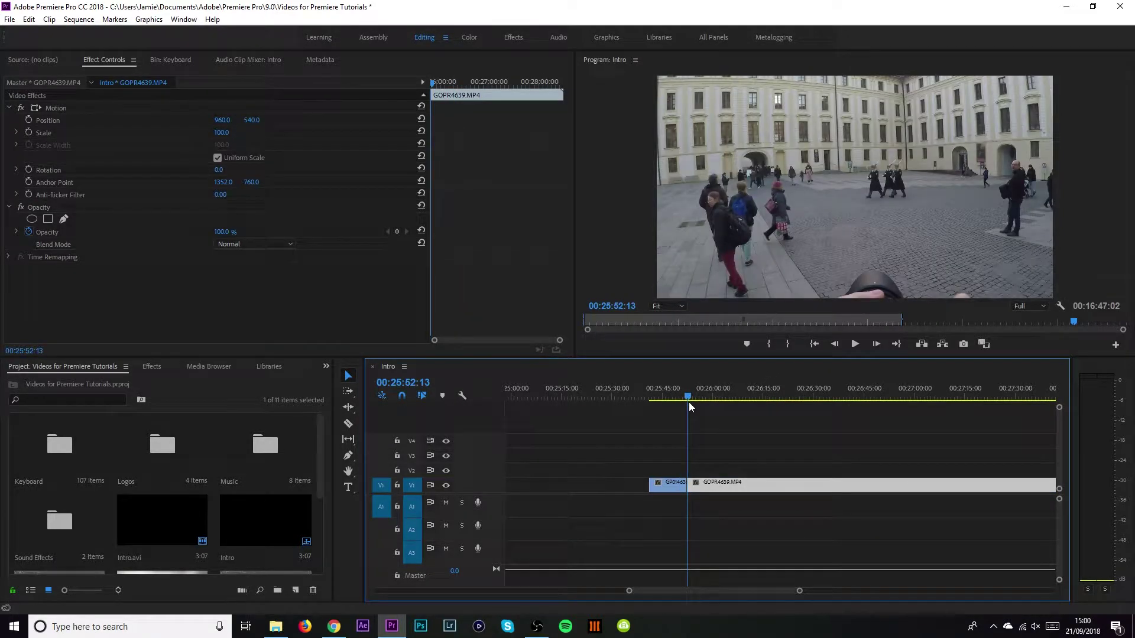
Undo the gap closing, the deletion and the split of the GOPR4639.MP4 clip.
{"action": "key", "text": "ctrl+z"}
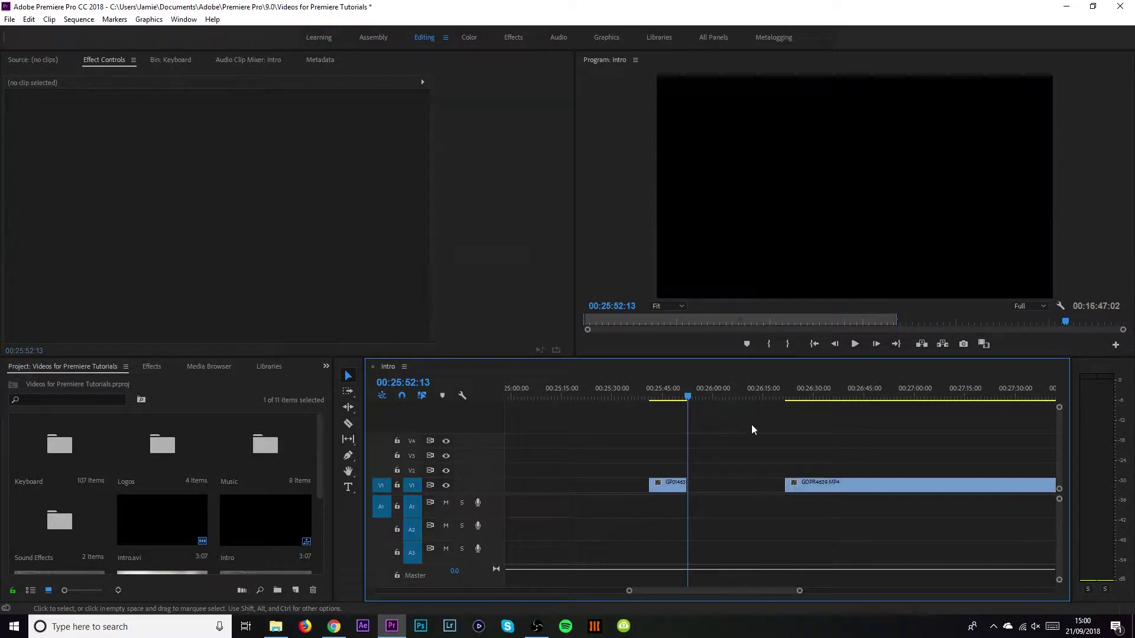
{"action": "key", "text": "ctrl+z"}
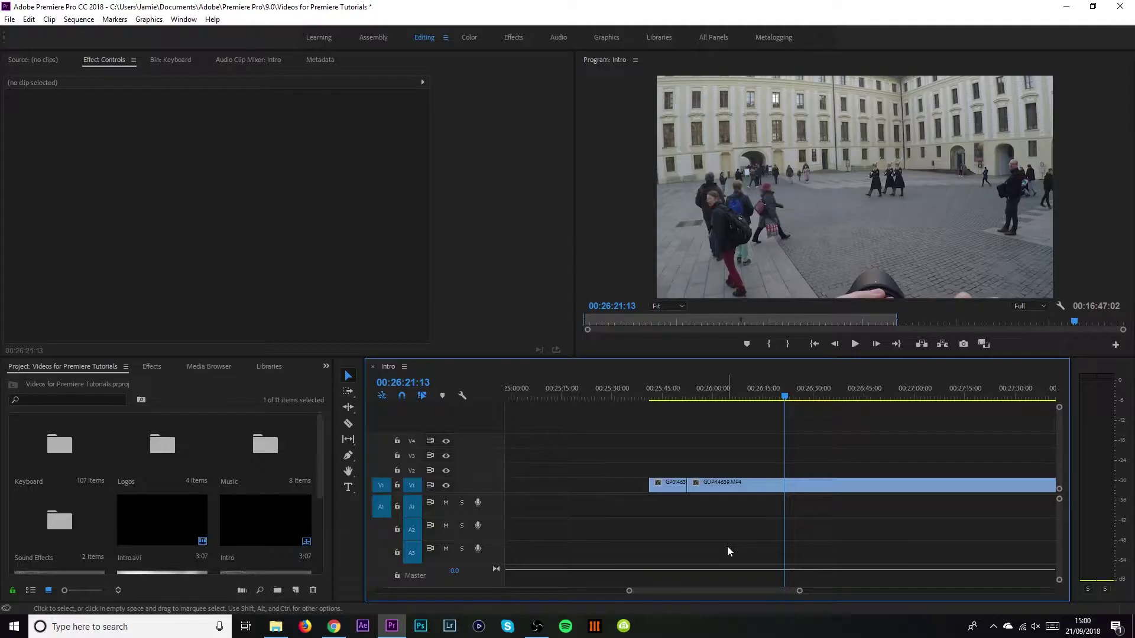
Ripple-trim the start of the second GOPR4639.MP4 clip to the playhead at 00:26:21:13 and play across the edit.
{"action": "key", "text": "b"}
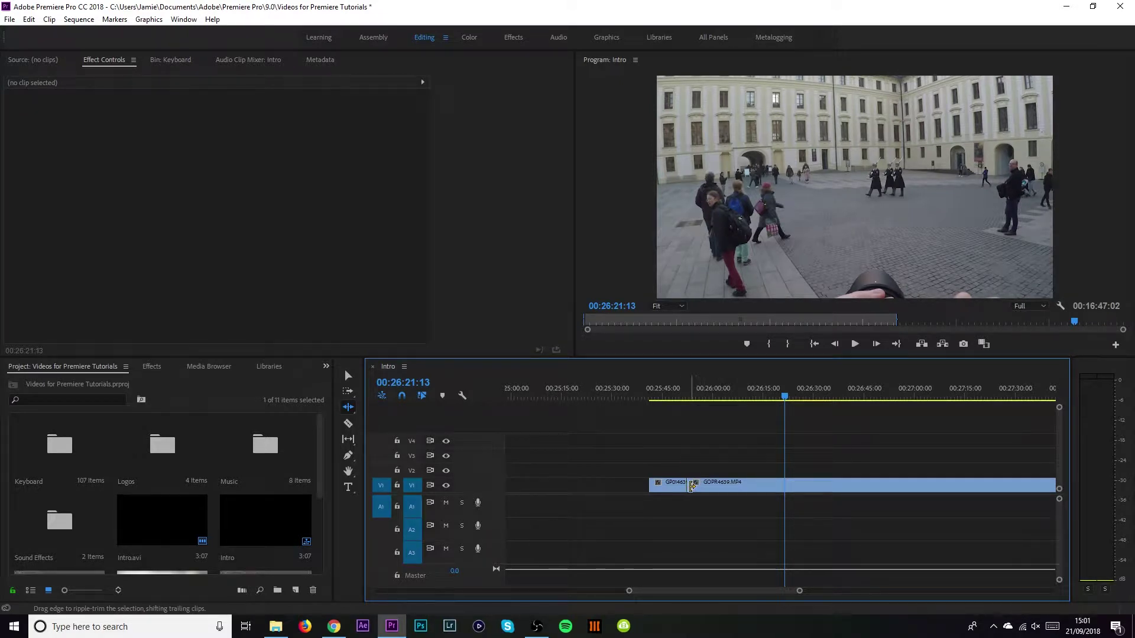
{"action": "left_click_drag", "start_coordinate": [695, 486], "coordinate": [783, 490]}
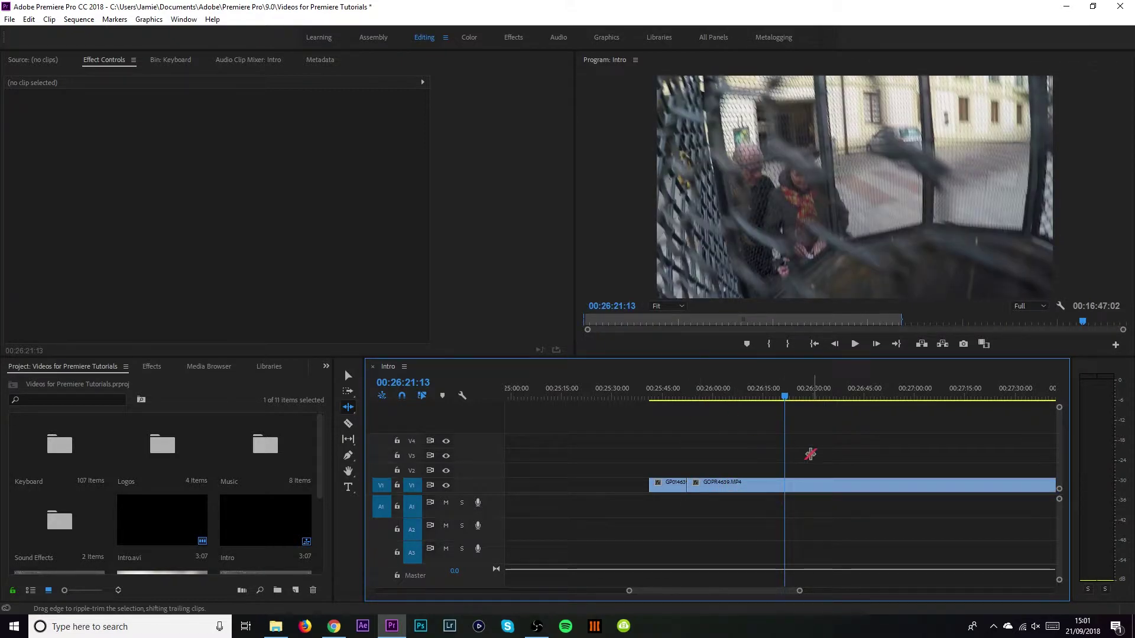
{"action": "mouse_move", "coordinate": [689, 486]}
{"action": "left_mouse_down"}
{"action": "mouse_move", "coordinate": [738, 486]}
{"action": "mouse_move", "coordinate": [691, 485]}
{"action": "left_mouse_up"}
{"action": "left_click", "coordinate": [680, 398]}
{"action": "key", "text": "space"}
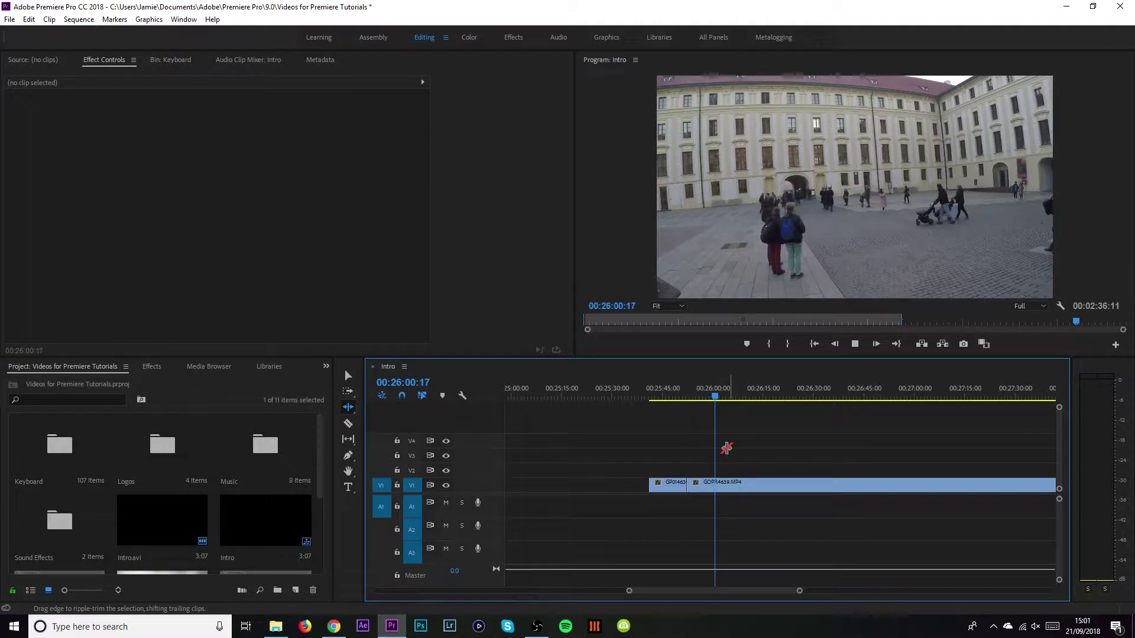
{"action": "key", "text": "space"}
Place the playhead at 00:06:58:17 and try to ripple-trim the start of the V1 clip that begins just before it.
{"action": "left_click_drag", "start_coordinate": [629, 590], "coordinate": [403, 591]}
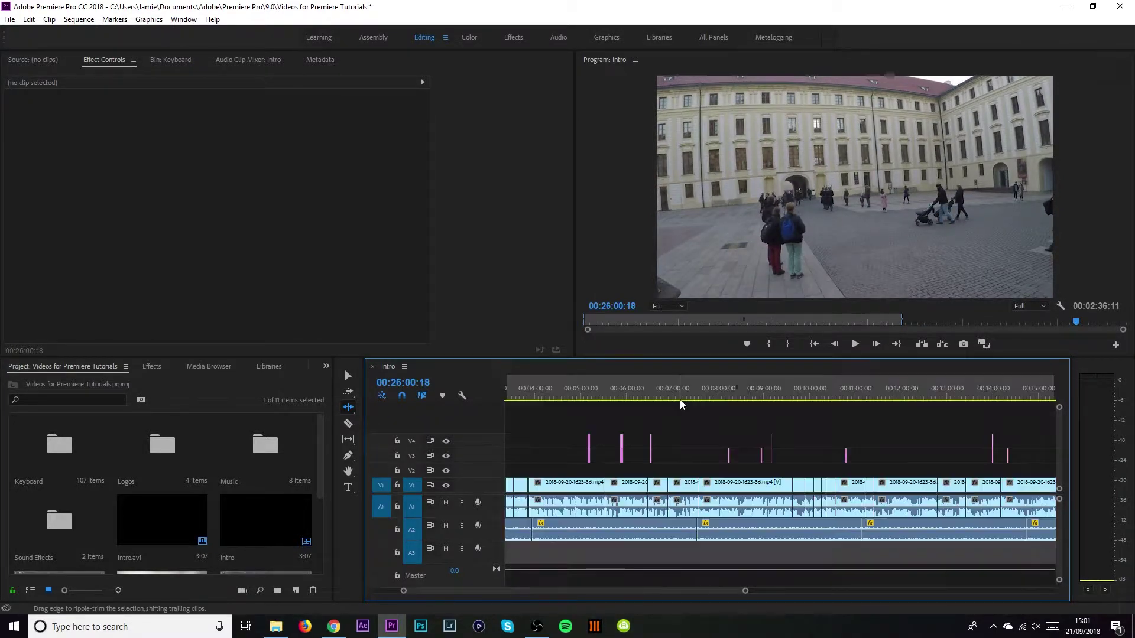
{"action": "left_click_drag", "start_coordinate": [689, 397], "coordinate": [671, 398]}
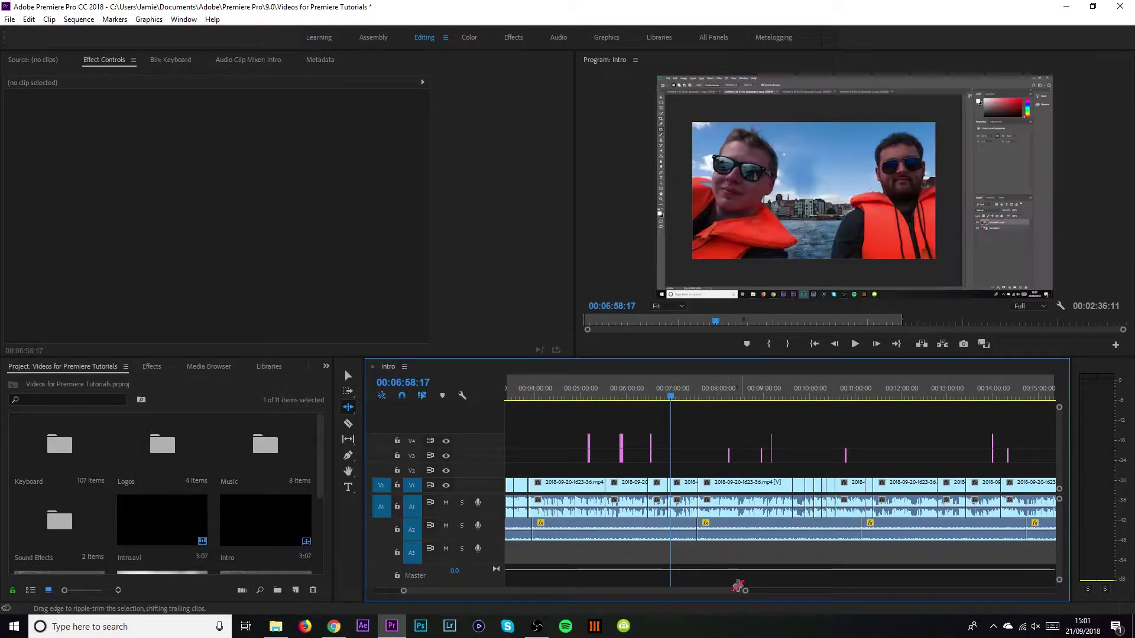
{"action": "left_click_drag", "start_coordinate": [744, 593], "coordinate": [636, 561]}
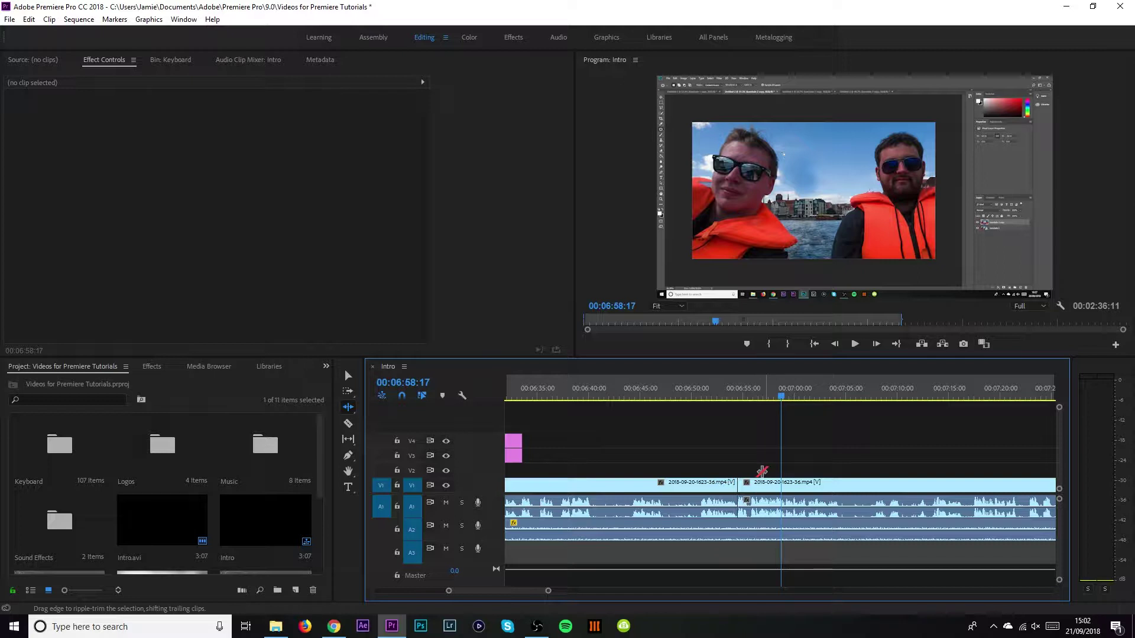
{"action": "left_click_drag", "start_coordinate": [764, 471], "coordinate": [798, 526]}
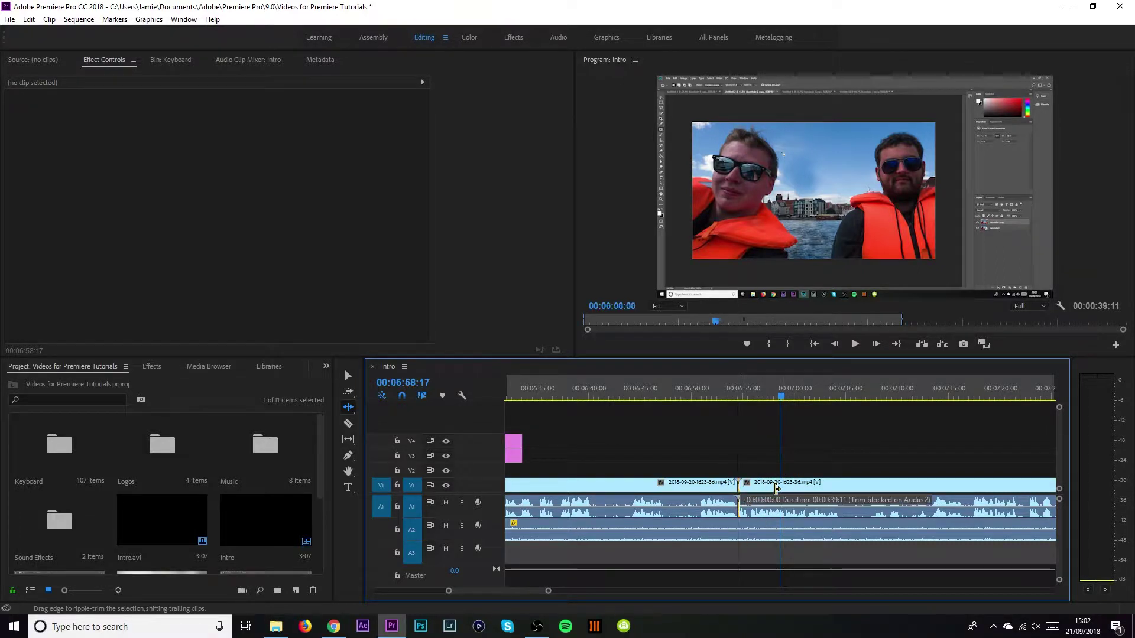
{"action": "left_click_drag", "start_coordinate": [741, 488], "coordinate": [758, 489]}
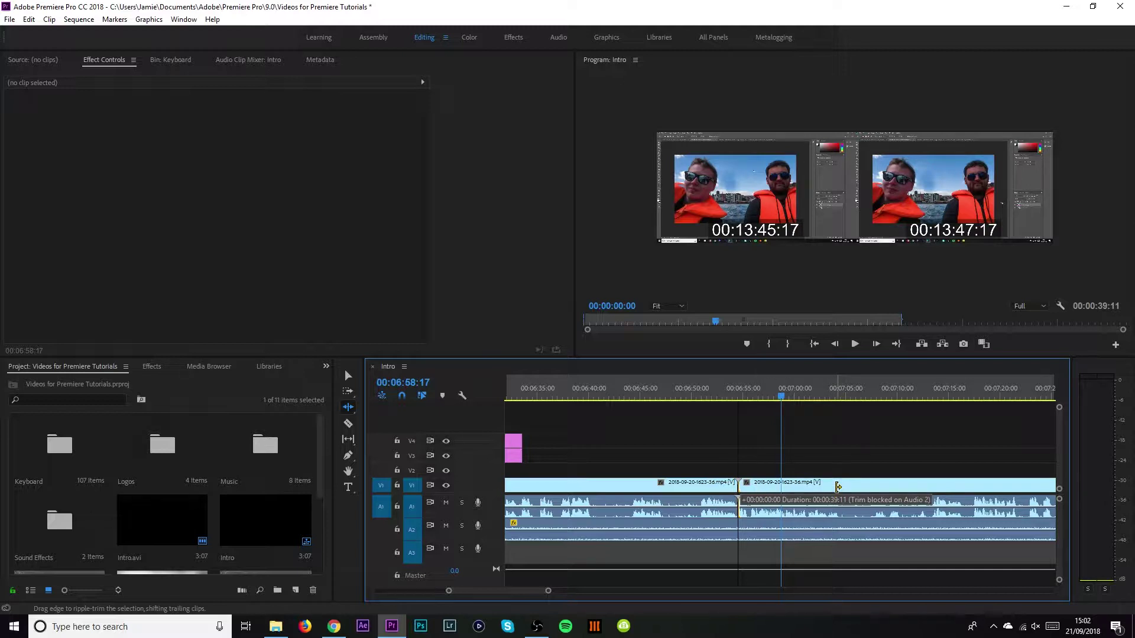
{"action": "left_click_drag", "start_coordinate": [838, 485], "coordinate": [837, 486]}
Lock the Audio 2 music track and ripple-trim the start of the same V1 clip to the playhead at 00:06:58:17.
{"action": "left_click", "coordinate": [536, 534]}
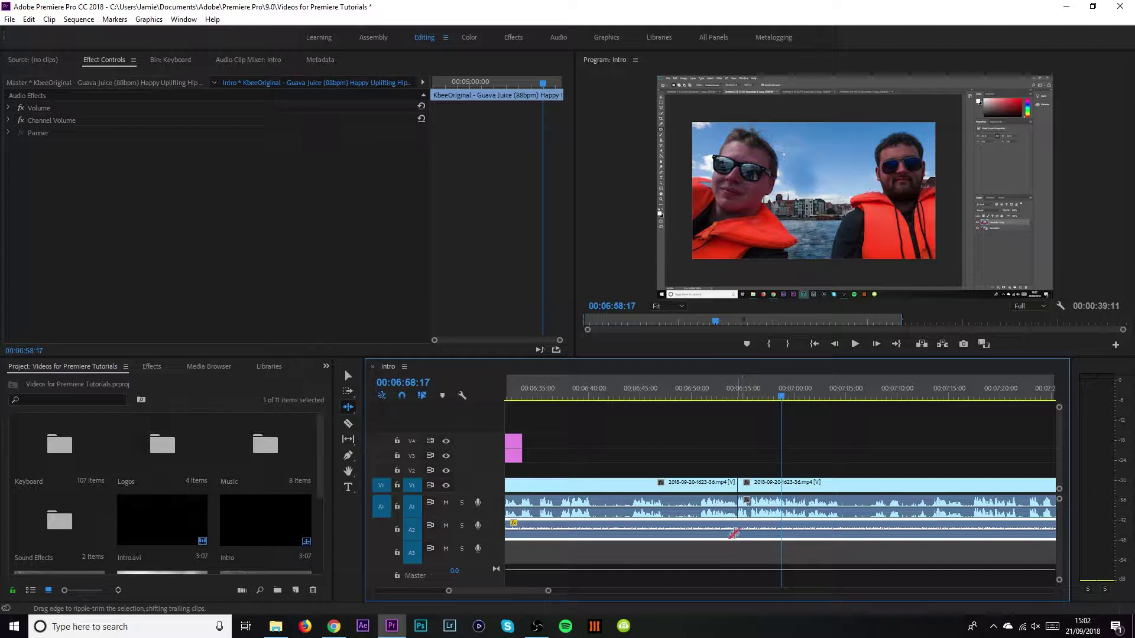
{"action": "left_click", "coordinate": [397, 530]}
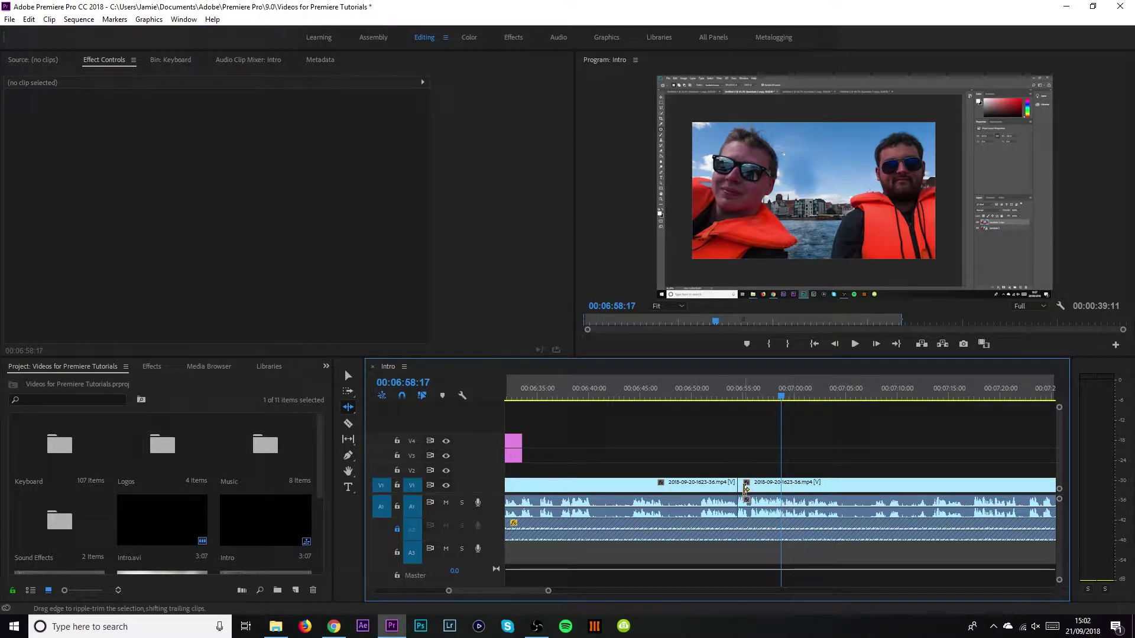
{"action": "left_click", "coordinate": [745, 488]}
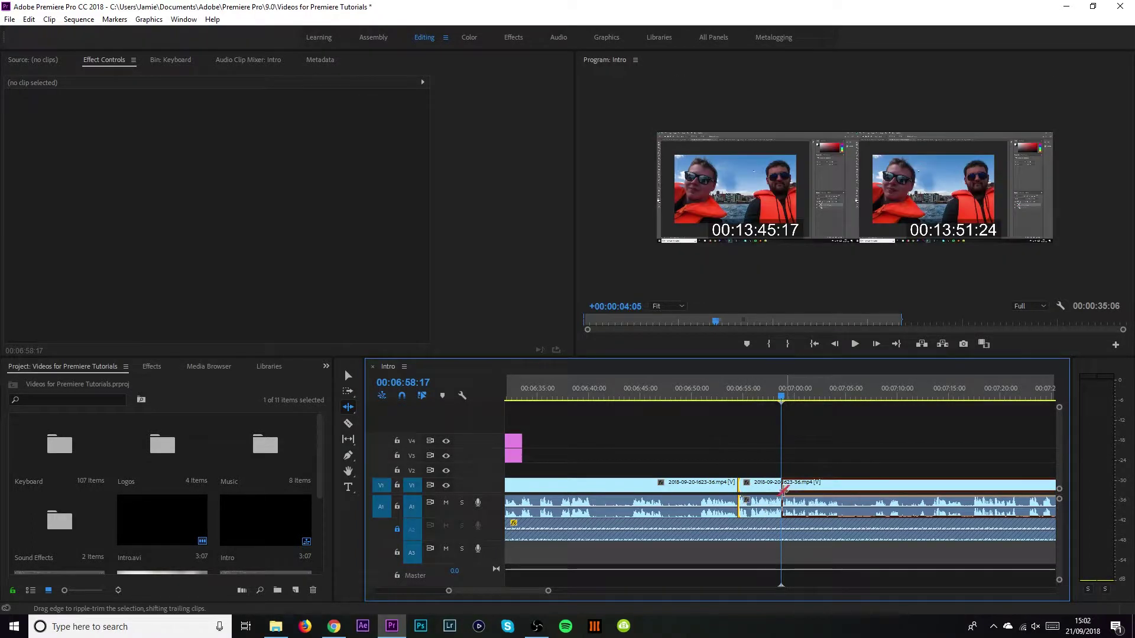
Ripple-trim the start of the long V1 clip around 00:08:43:15 and undo that trim.
{"action": "left_click", "coordinate": [740, 396]}
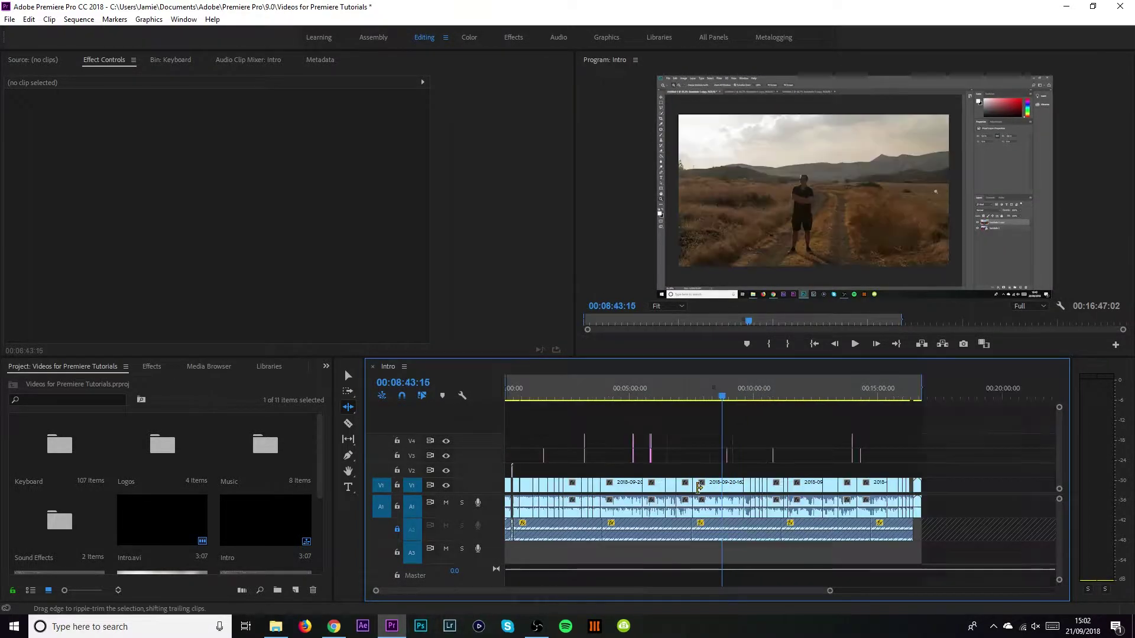
{"action": "left_click_drag", "start_coordinate": [700, 486], "coordinate": [918, 479]}
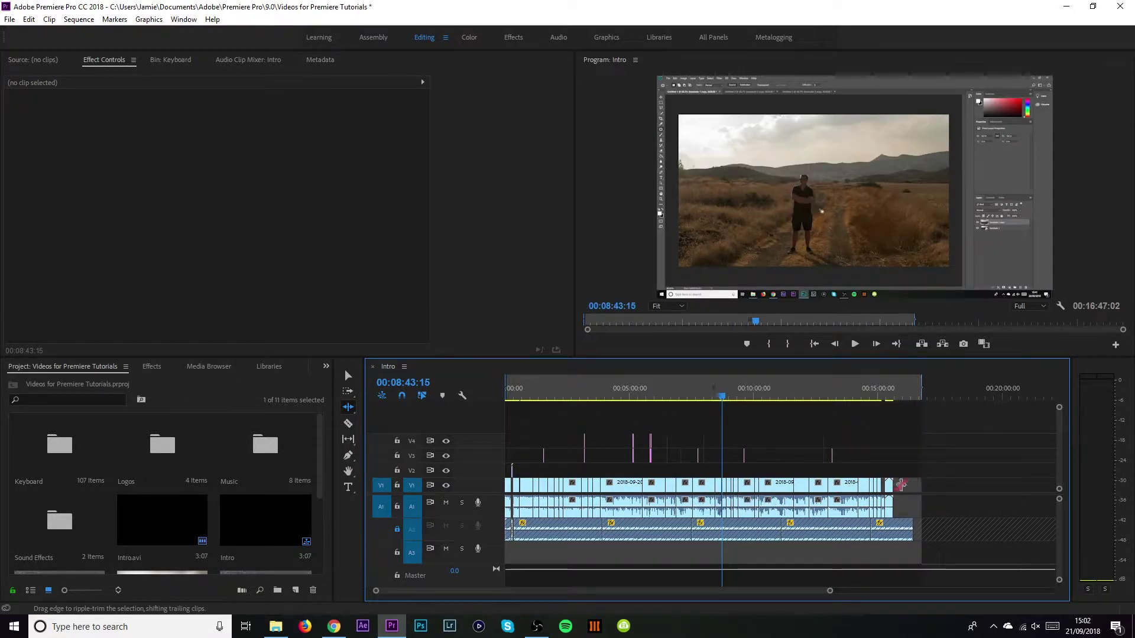
{"action": "key", "text": "ctrl+z"}
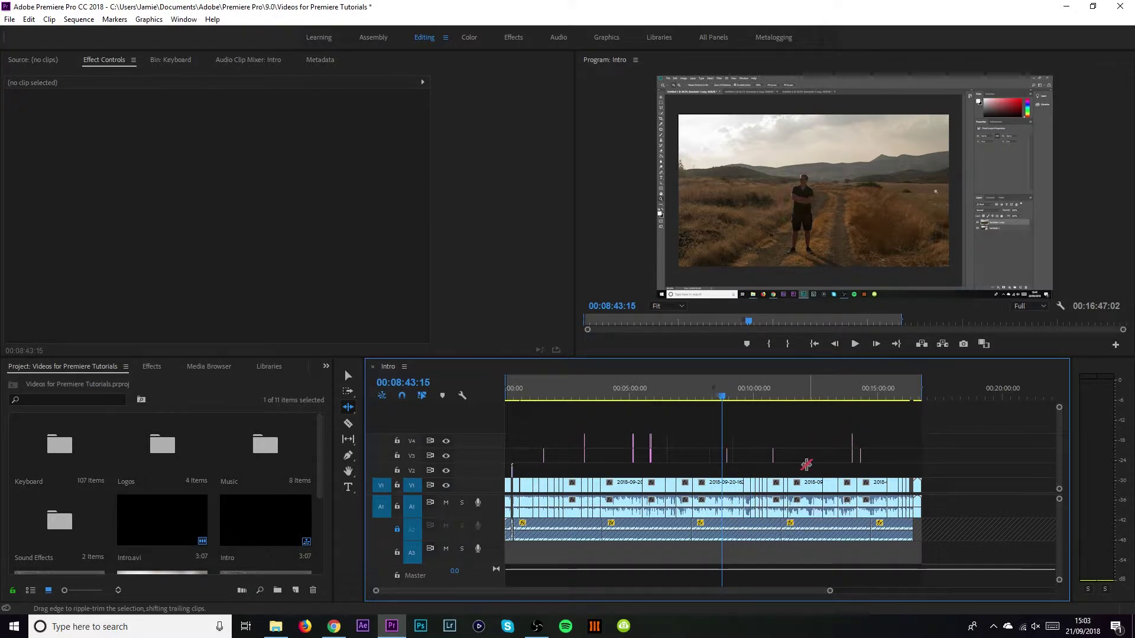
Unlock the Audio 2 track and select the z.png overlay on V3 at 00:08:14:20.
{"action": "left_click", "coordinate": [398, 530]}
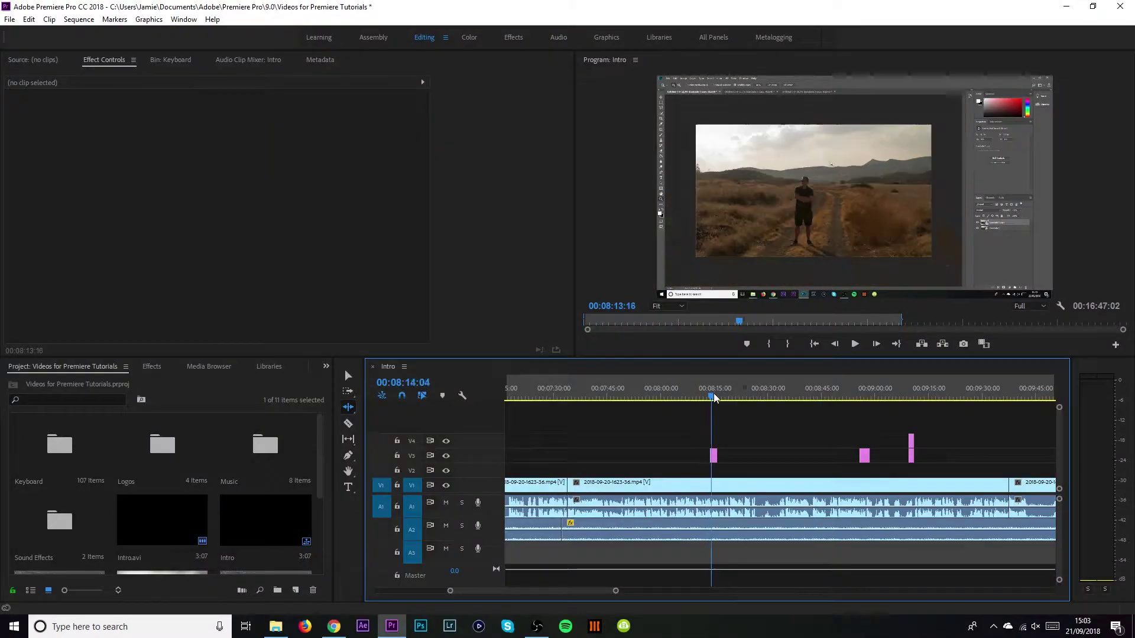
{"action": "key", "text": "v"}
{"action": "left_click", "coordinate": [714, 456]}
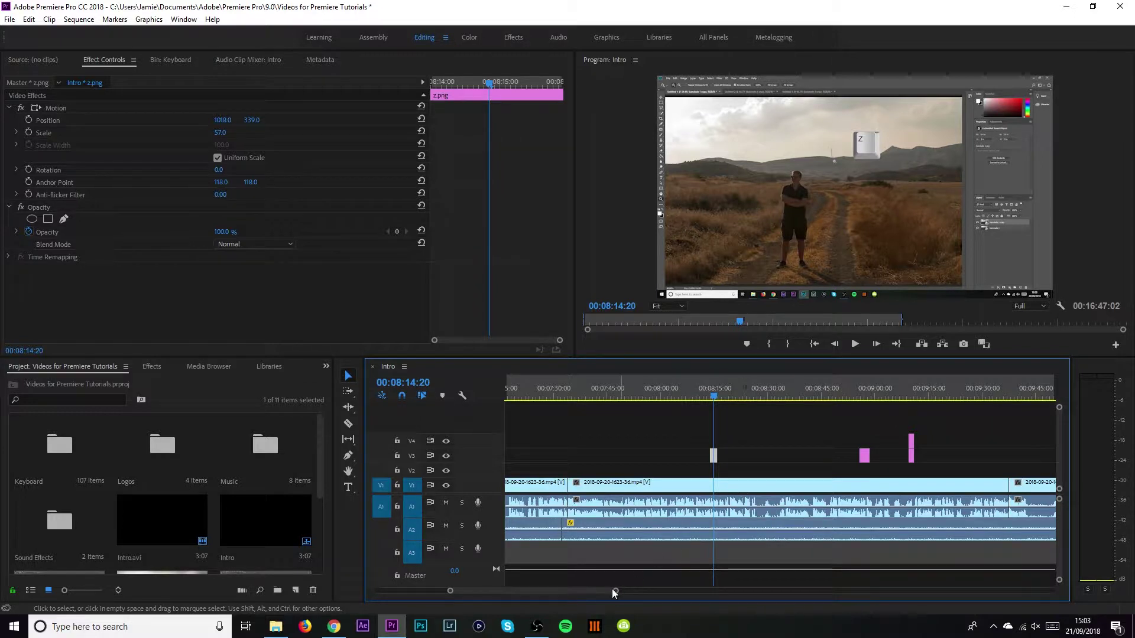
Shift all clips after 00:08:14:20 further along the timeline to open a gap, and delete that gap.
{"action": "left_click_drag", "start_coordinate": [615, 591], "coordinate": [878, 591]}
{"action": "left_click_drag", "start_coordinate": [872, 431], "coordinate": [664, 556]}
{"action": "left_click_drag", "start_coordinate": [686, 496], "coordinate": [712, 452]}
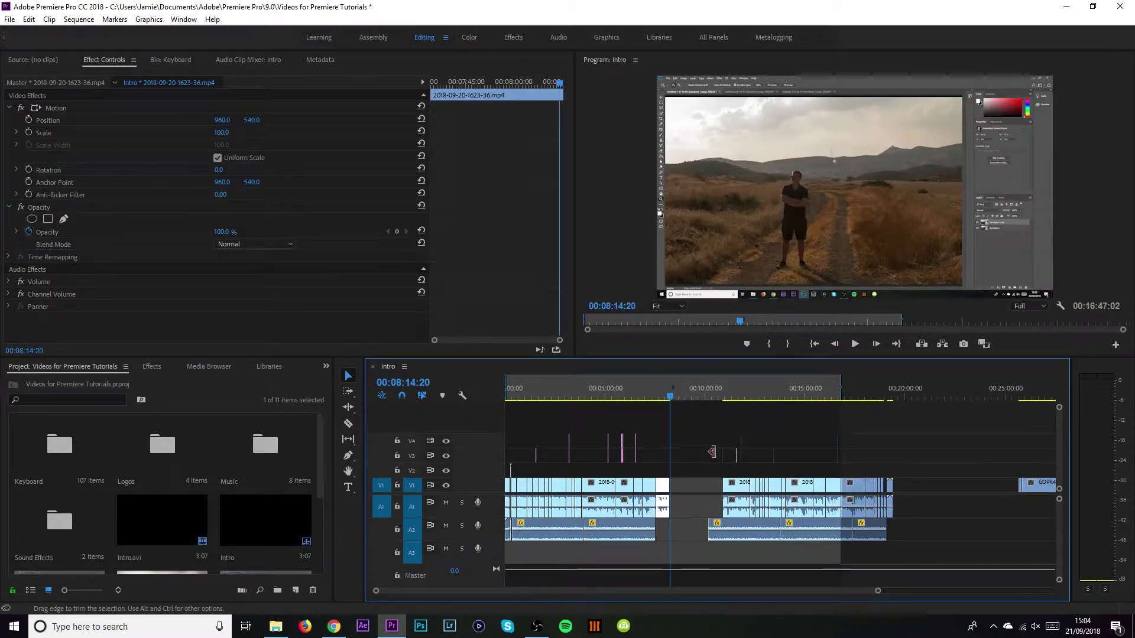
{"action": "left_click", "coordinate": [687, 501]}
{"action": "key", "text": "Delete"}
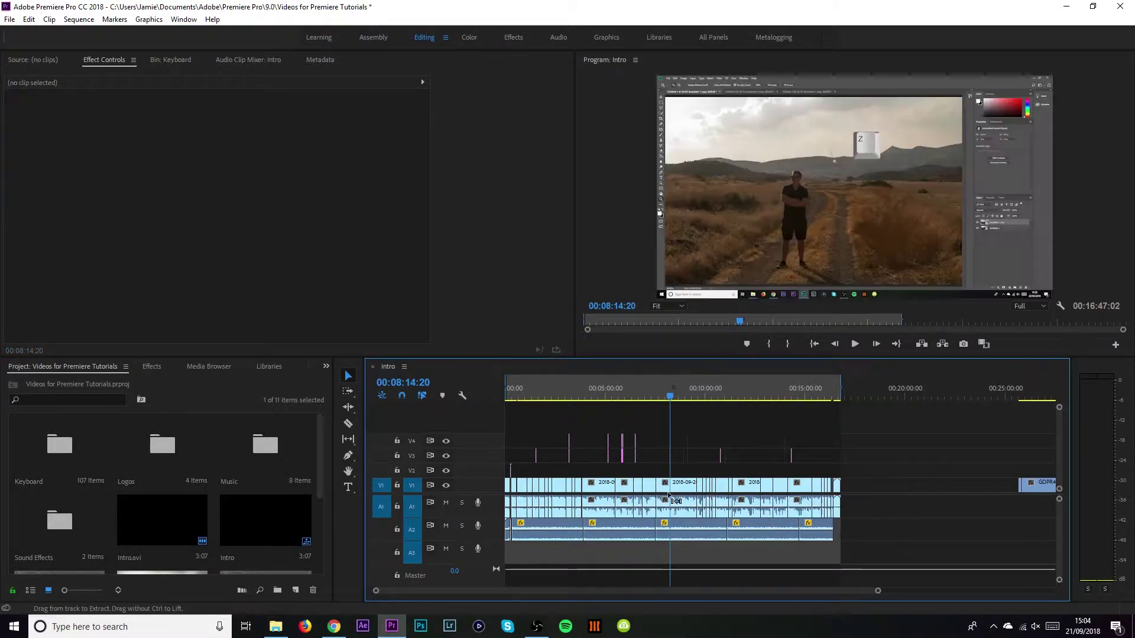
Move z.png along V3 as an insert edit to 00:08:16:19, splitting the tracks below and pushing the following clips along.
{"action": "key", "text": "="}
{"action": "key", "text": "="}
{"action": "key", "text": "="}
{"action": "key", "text": "="}
{"action": "key", "text": "="}
{"action": "key", "text": "="}
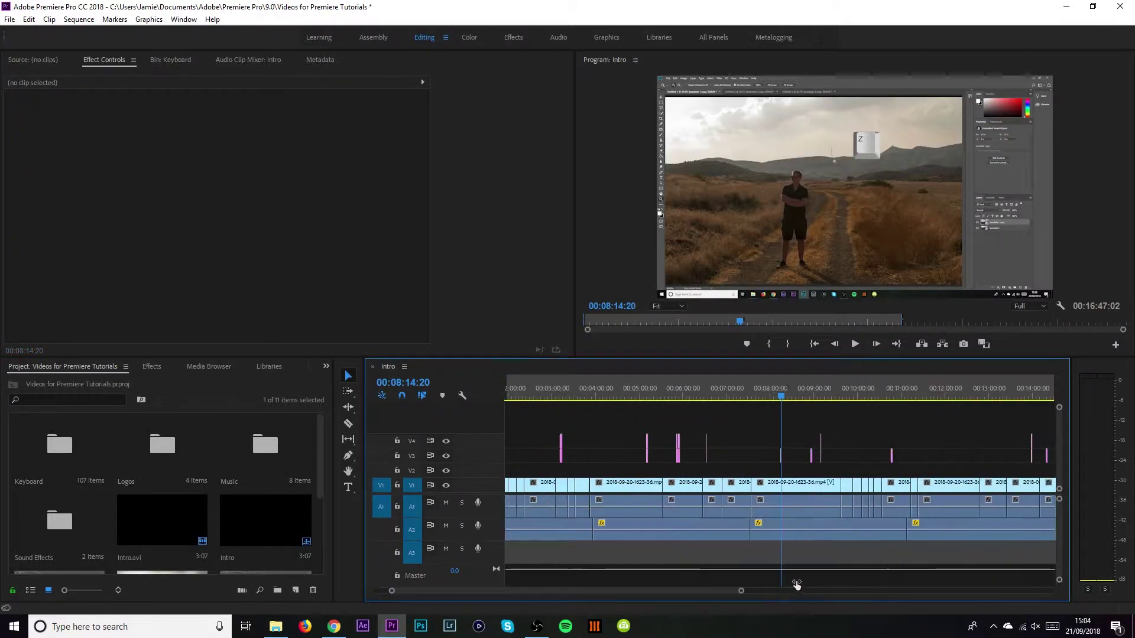
{"action": "key", "text": "minus"}
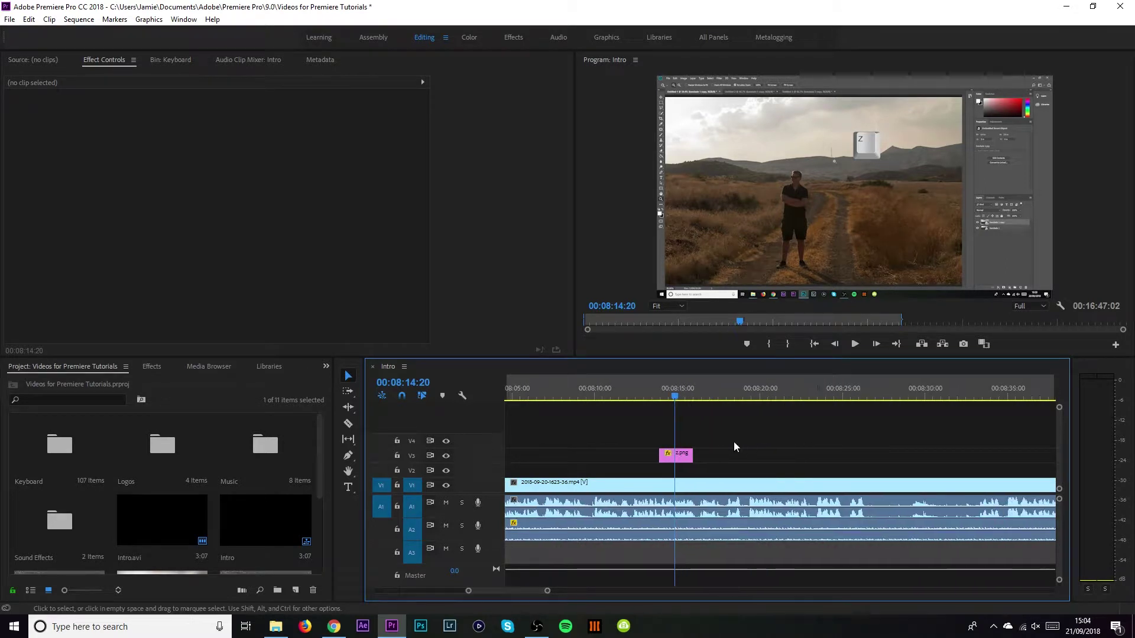
{"action": "left_click", "coordinate": [678, 456]}
{"action": "key", "text": "ctrl"}
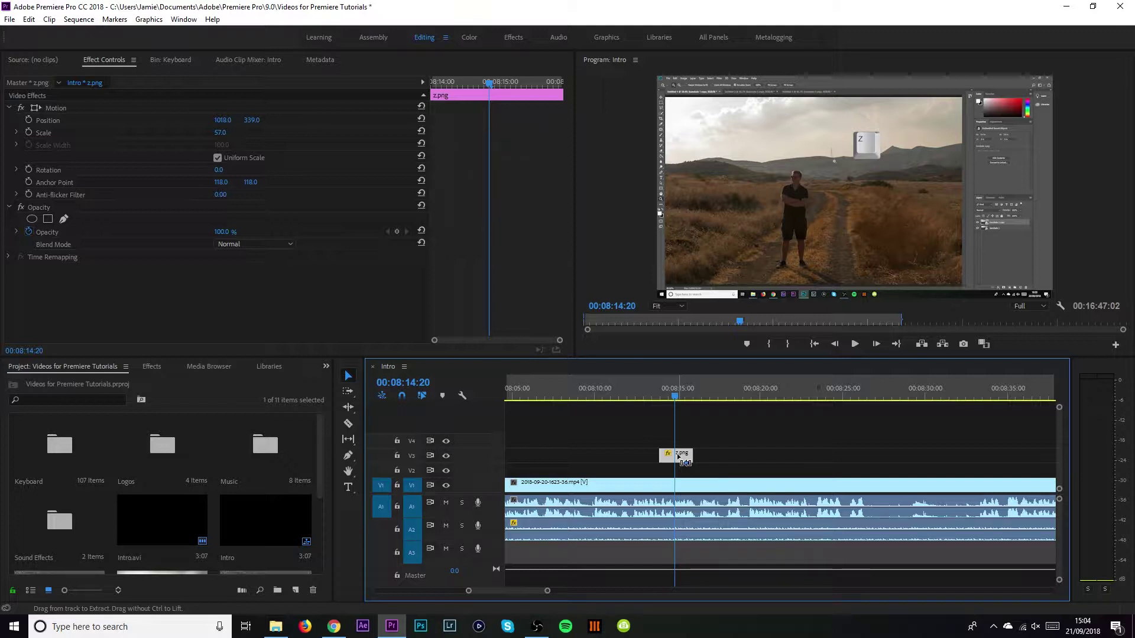
{"action": "left_click_drag", "start_coordinate": [679, 460], "coordinate": [725, 457]}
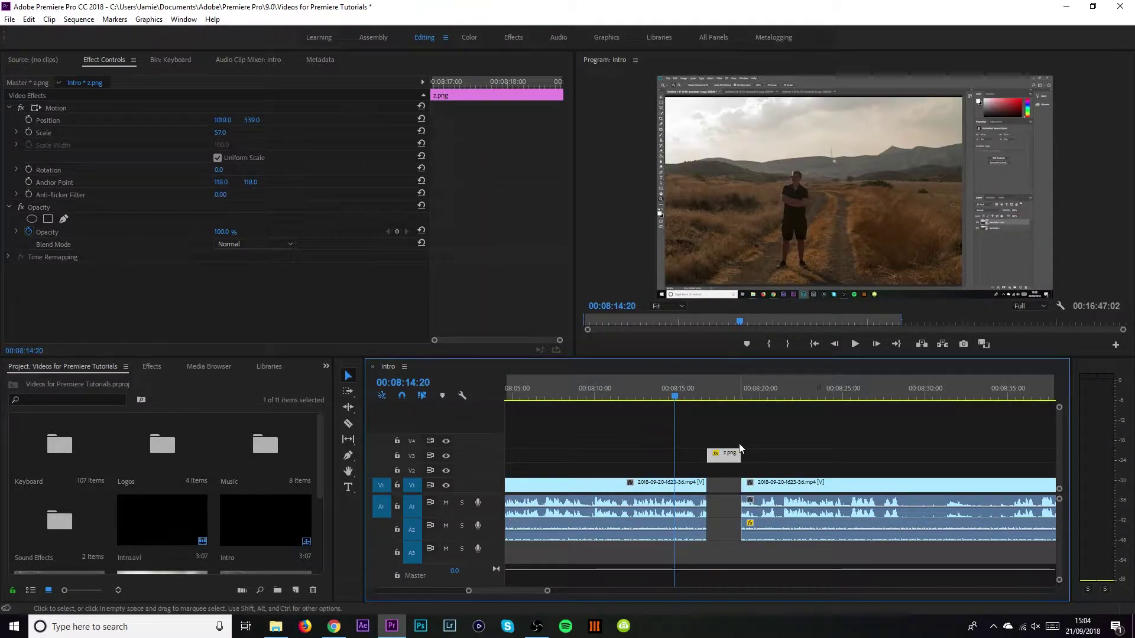
Move z.png from V3 into the gap on V1, preview it at 00:08:17:22, and take it back out of V1.
{"action": "scroll", "coordinate": [732, 451], "scroll_direction": "down", "scroll_amount": 3}
{"action": "left_click_drag", "start_coordinate": [637, 460], "coordinate": [641, 490]}
{"action": "mouse_move", "coordinate": [618, 395]}
{"action": "left_mouse_down"}
{"action": "mouse_move", "coordinate": [601, 391]}
{"action": "mouse_move", "coordinate": [636, 392]}
{"action": "left_mouse_up"}
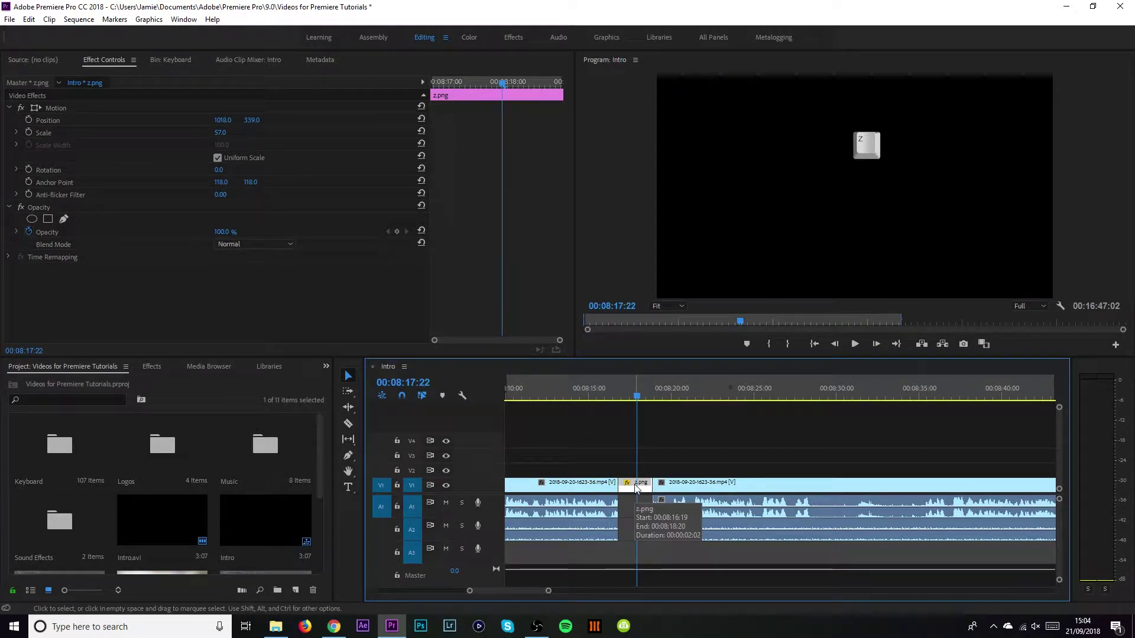
{"action": "left_click_drag", "start_coordinate": [636, 488], "coordinate": [633, 456]}
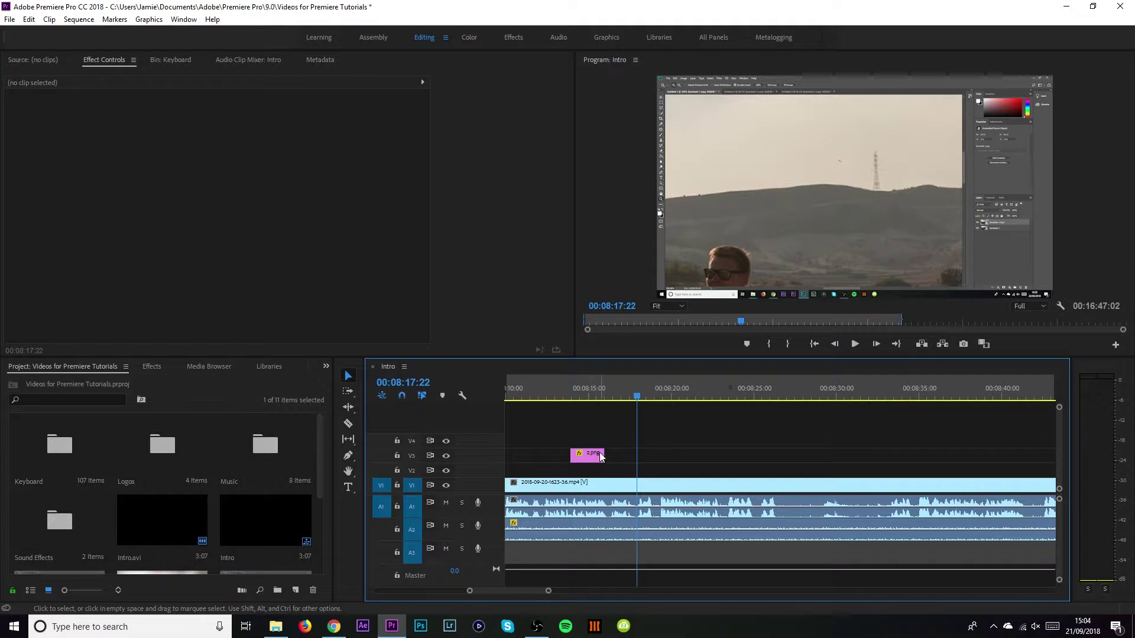
Select the group of key overlays on V3 and V4 after 00:05:00:00 and insert-move them to end at the playhead at 00:08:17:22.
{"action": "left_click_drag", "start_coordinate": [548, 591], "coordinate": [740, 573]}
{"action": "left_click", "coordinate": [565, 447]}
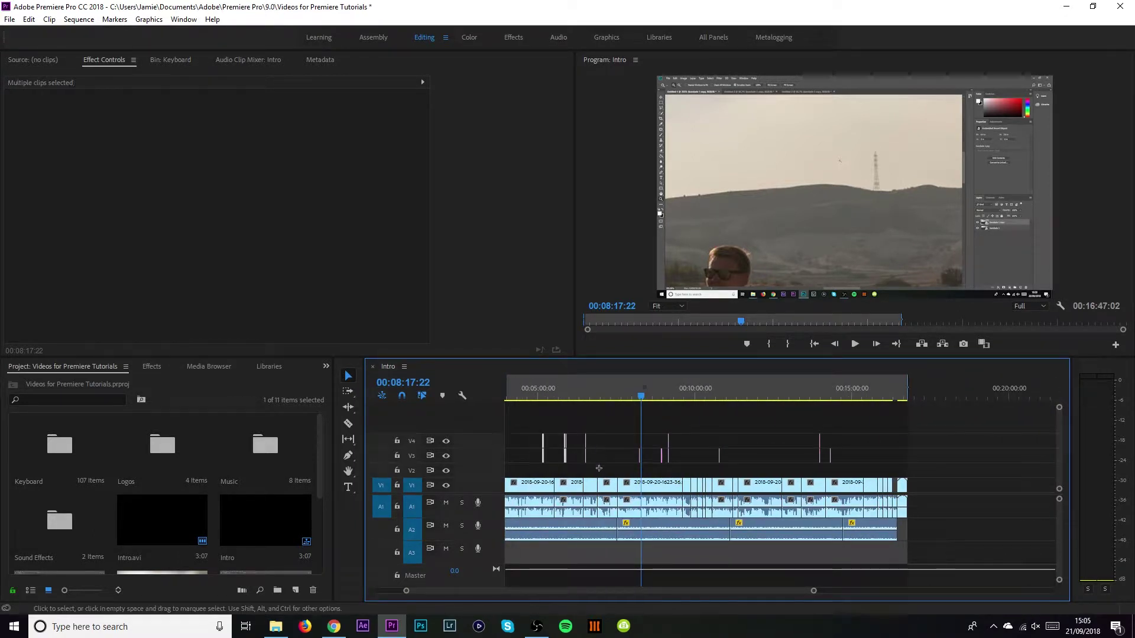
{"action": "key", "text": "ctrl"}
{"action": "left_click_drag", "start_coordinate": [565, 459], "coordinate": [624, 463]}
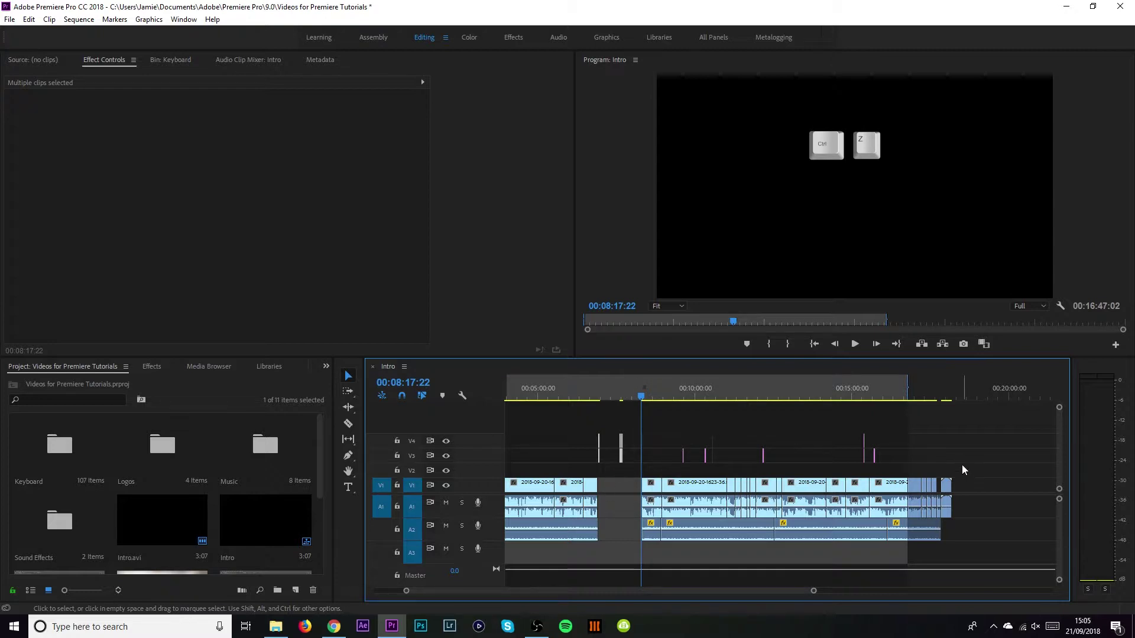
{"action": "left_click_drag", "start_coordinate": [962, 464], "coordinate": [925, 541]}
{"action": "left_click_drag", "start_coordinate": [978, 462], "coordinate": [932, 538]}
{"action": "left_click_drag", "start_coordinate": [946, 484], "coordinate": [892, 393]}
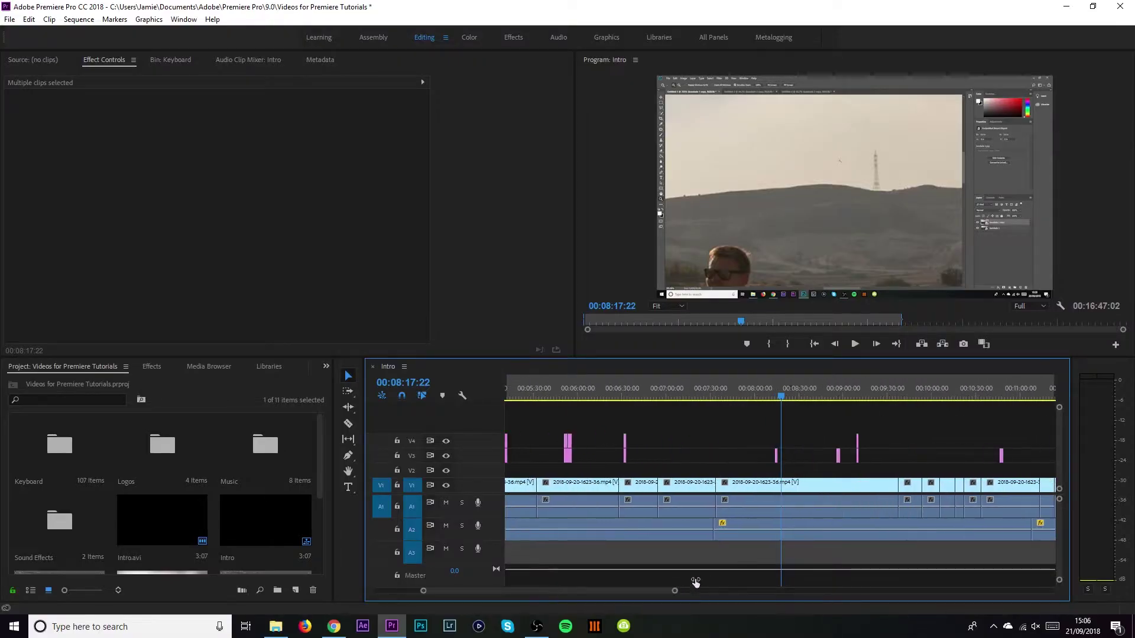
Copy the paired key overlays on V3 and V4 just before 00:06:00:00 and paste them at 00:06:08:03.
{"action": "scroll", "coordinate": [673, 516], "scroll_direction": "up", "scroll_amount": 3}
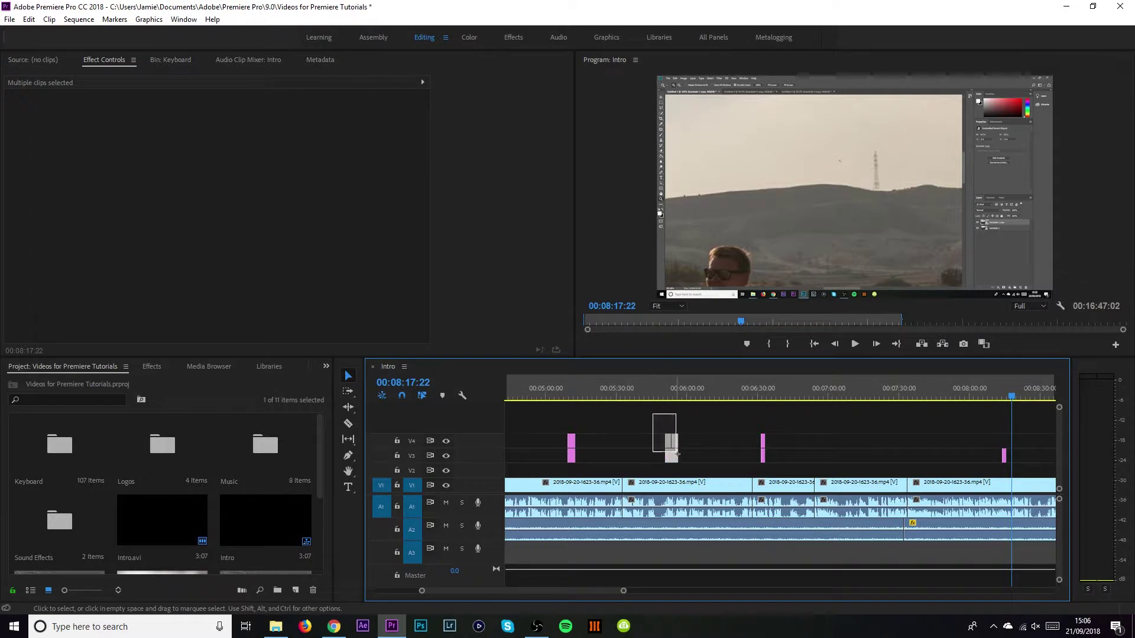
{"action": "left_click", "coordinate": [707, 390]}
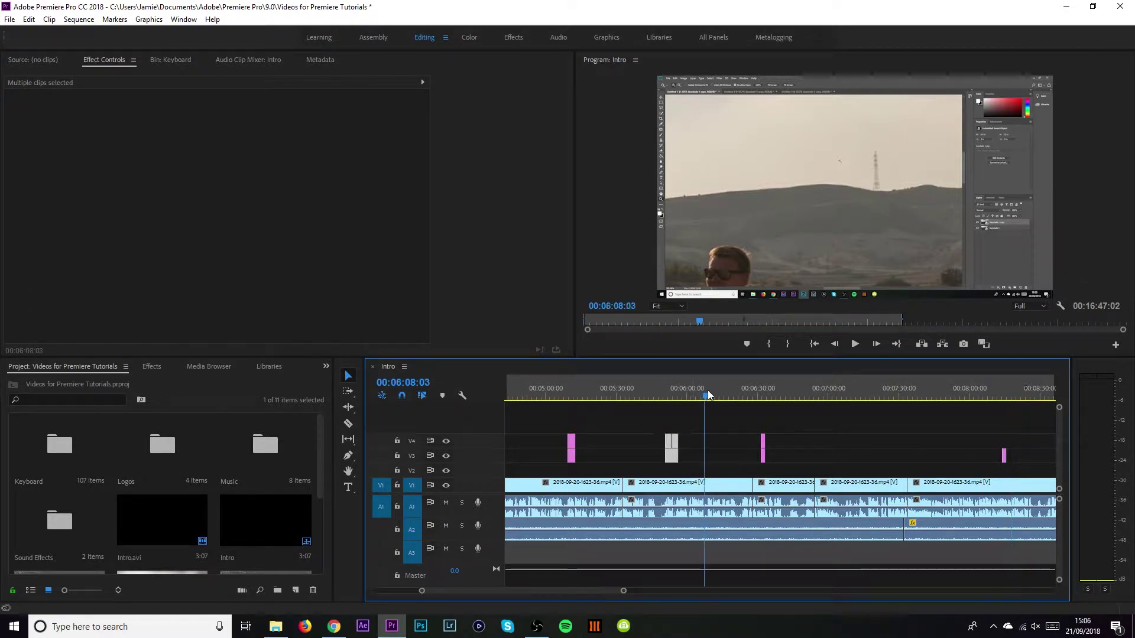
{"action": "key", "text": "ctrl+v"}
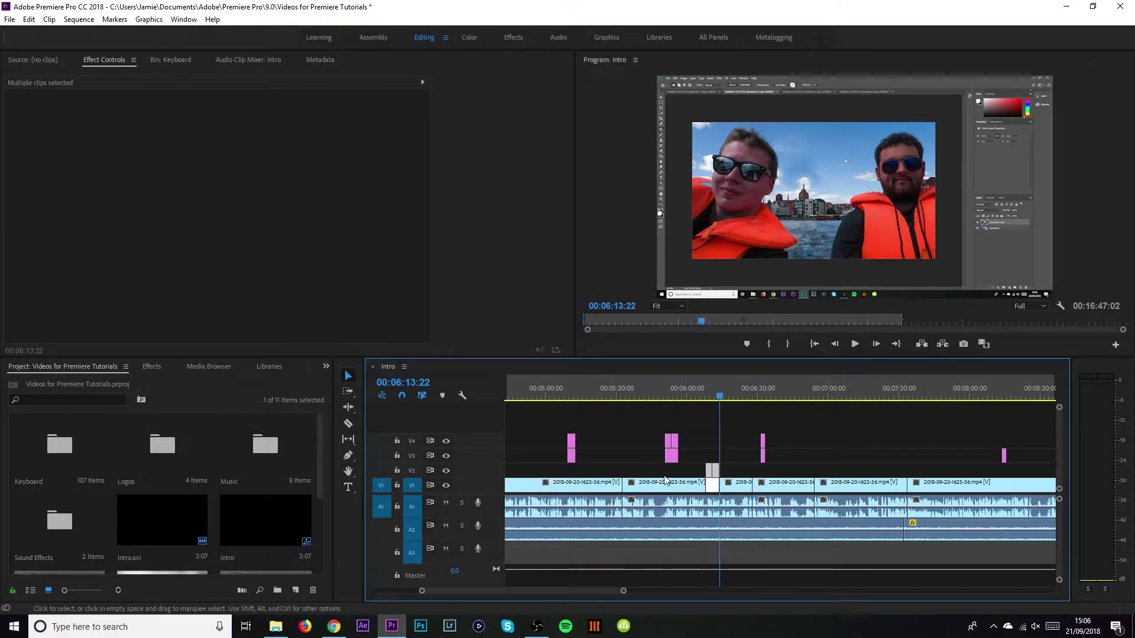
Target tracks V2, V3 and V4 in addition to V1, and undo the overlay paste.
{"action": "left_click", "coordinate": [411, 471]}
{"action": "left_click", "coordinate": [412, 455]}
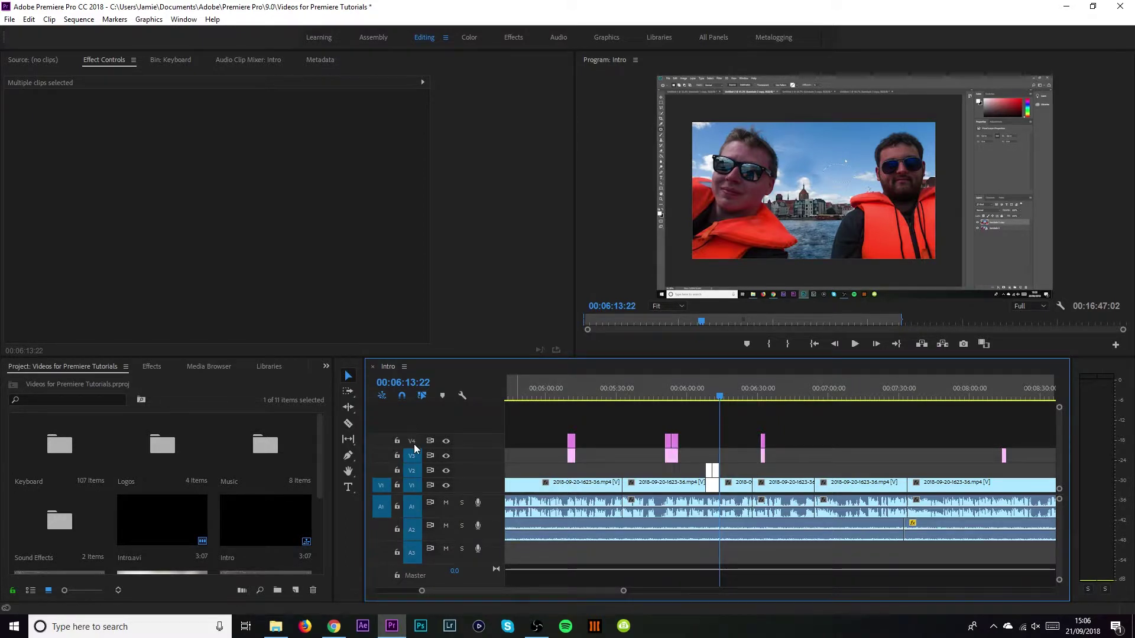
{"action": "left_click", "coordinate": [412, 441]}
{"action": "key", "text": "ctrl+z"}
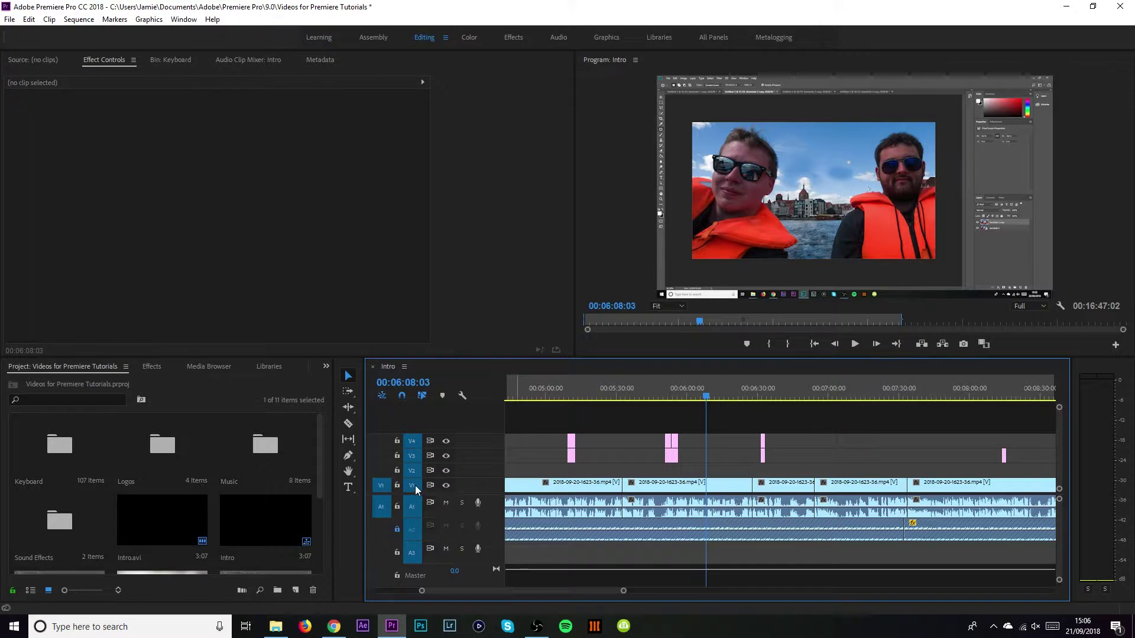
Select the paired key overlays again, paste a copy at 00:06:08:03 with V1 to V4 targeted, and undo the paste.
{"action": "left_click_drag", "start_coordinate": [656, 467], "coordinate": [714, 440]}
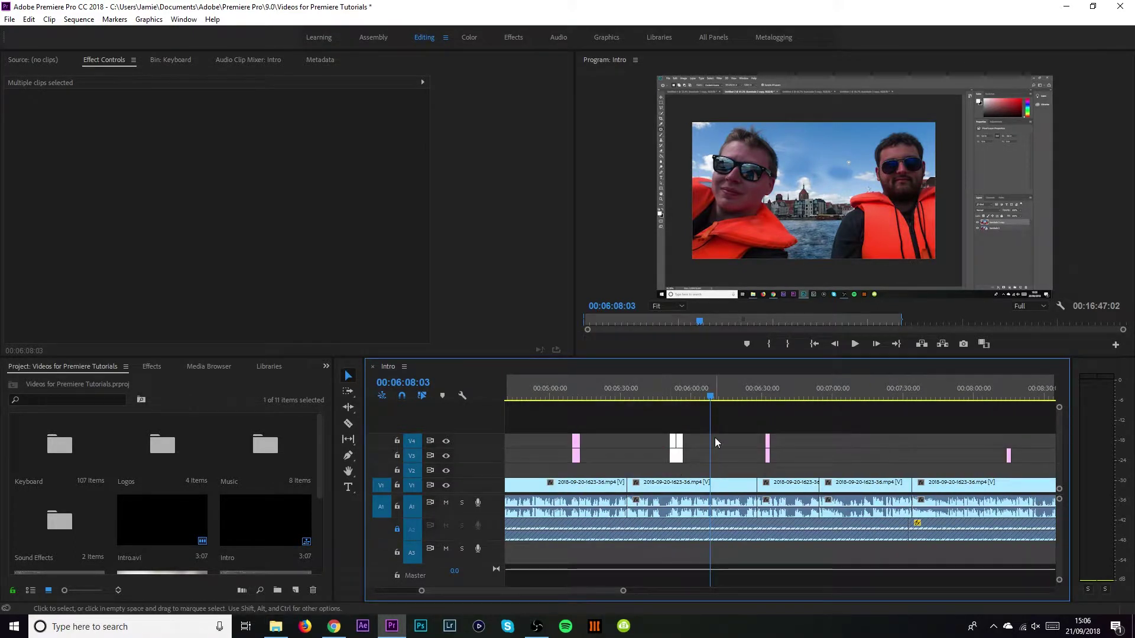
{"action": "key", "text": "ctrl+v"}
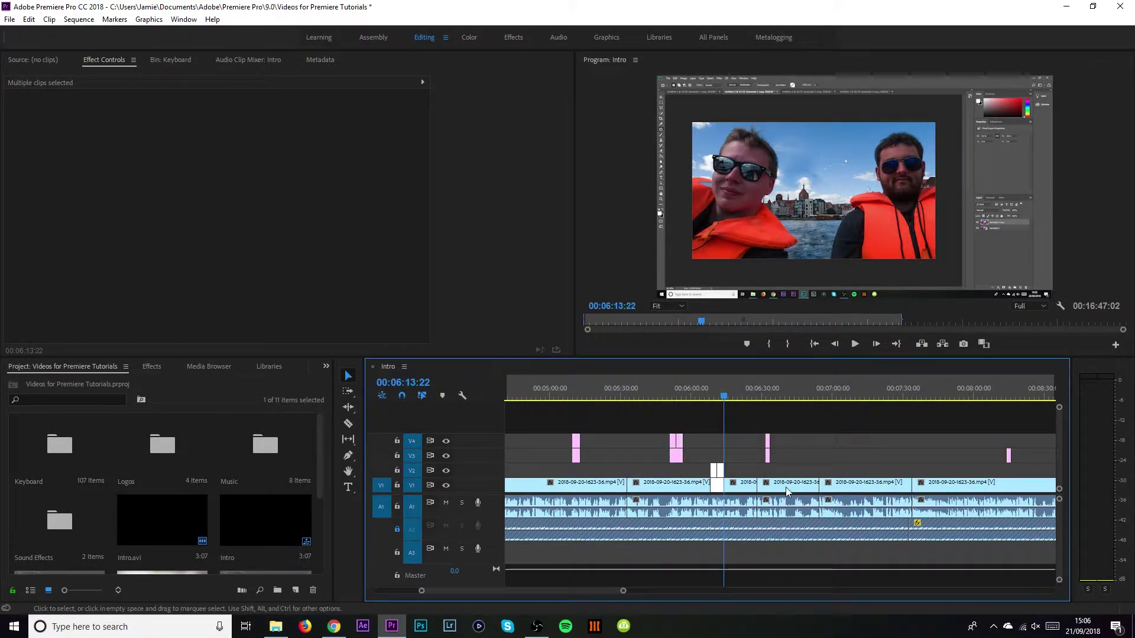
{"action": "key", "text": "Up"}
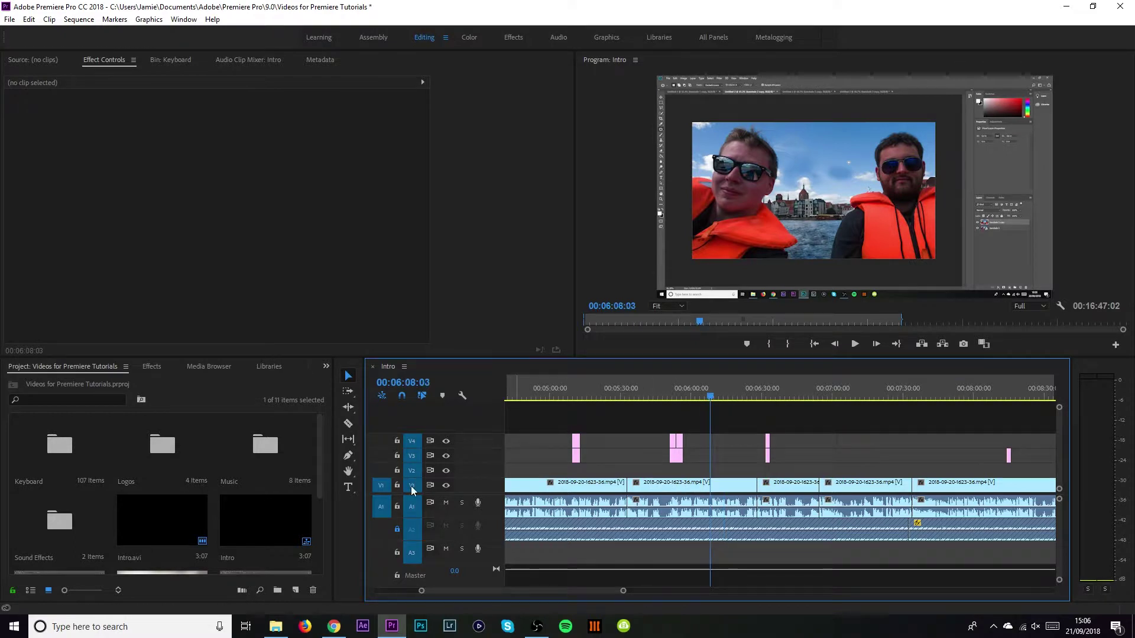
{"action": "key", "text": "ctrl+z"}
Paste the overlays at 00:06:08:03 with V1 untargeted, undo it, and try pasting with only V3 and V4 targeted.
{"action": "key", "text": "ctrl+v"}
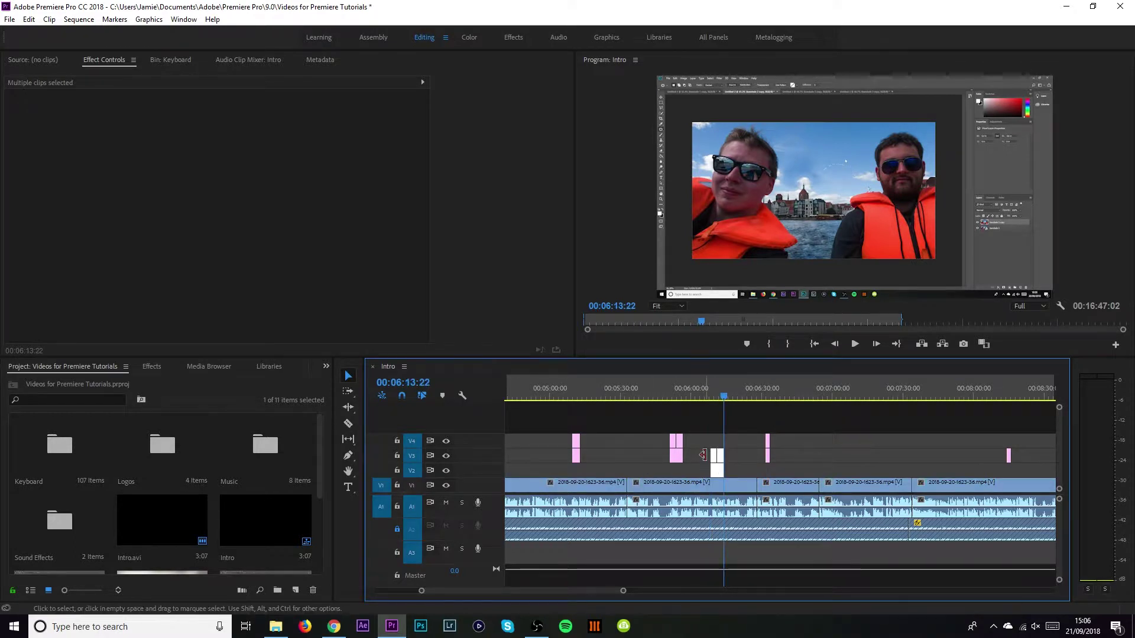
{"action": "key", "text": "ctrl+z"}
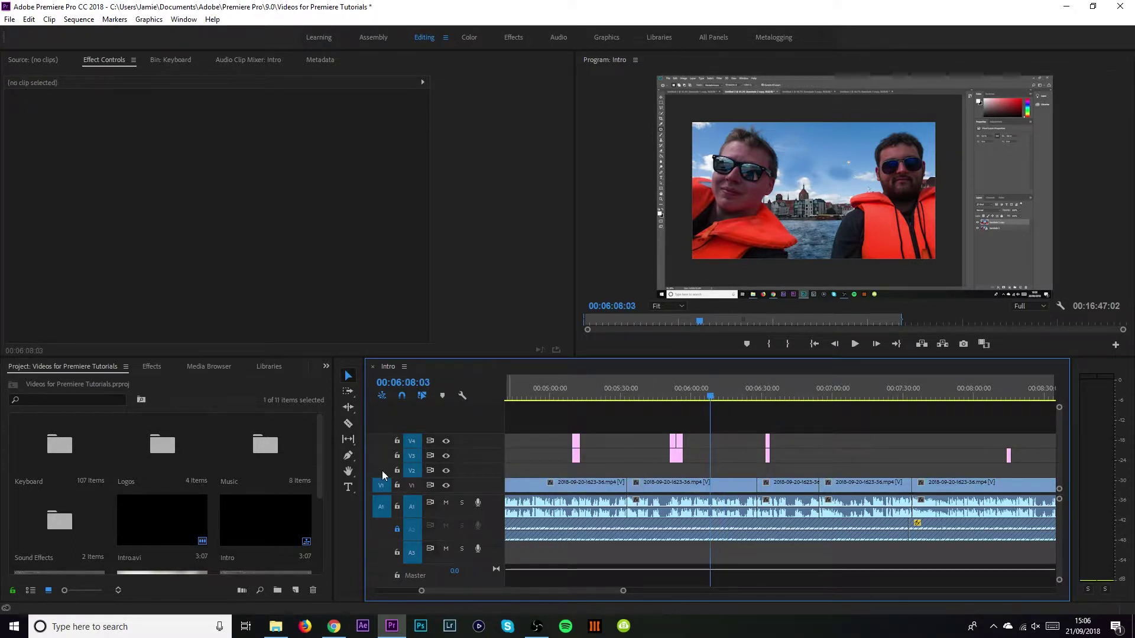
{"action": "left_click", "coordinate": [416, 470]}
{"action": "key", "text": "ctrl+v"}
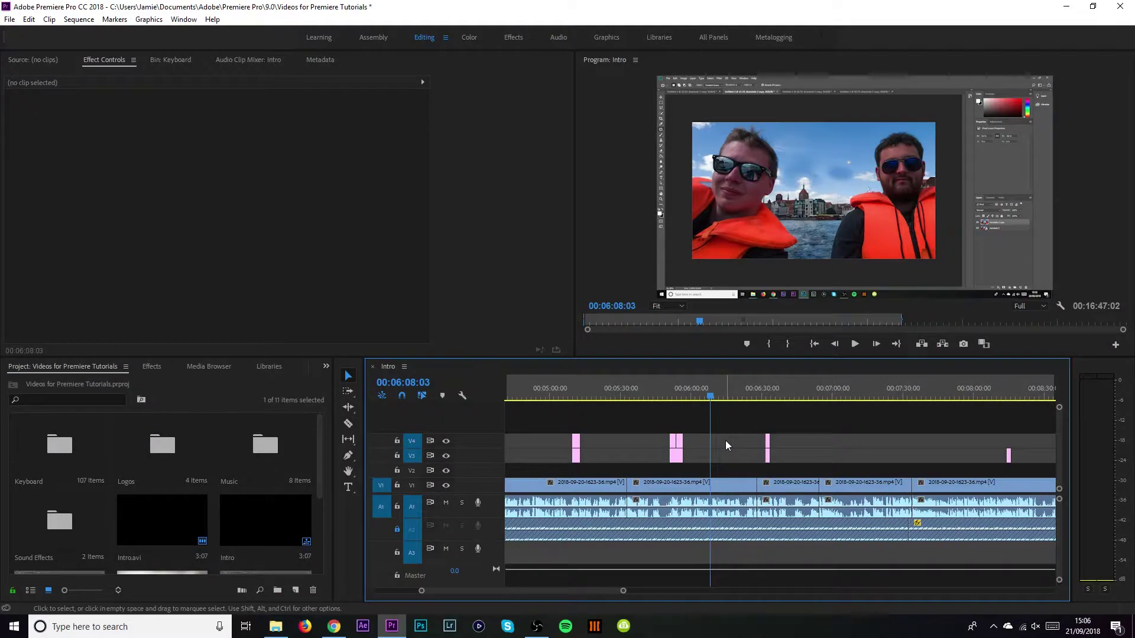
Untarget V3 and V4 and make V1 the only targeted video track.
{"action": "left_click", "coordinate": [414, 441]}
{"action": "left_click", "coordinate": [414, 455]}
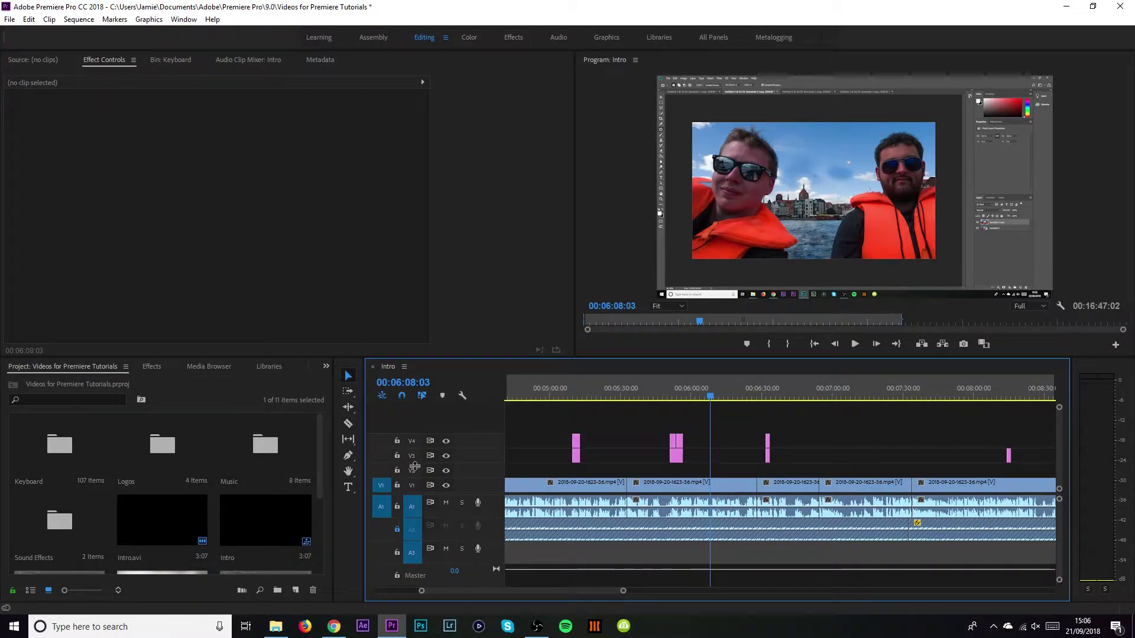
{"action": "left_click", "coordinate": [413, 485]}
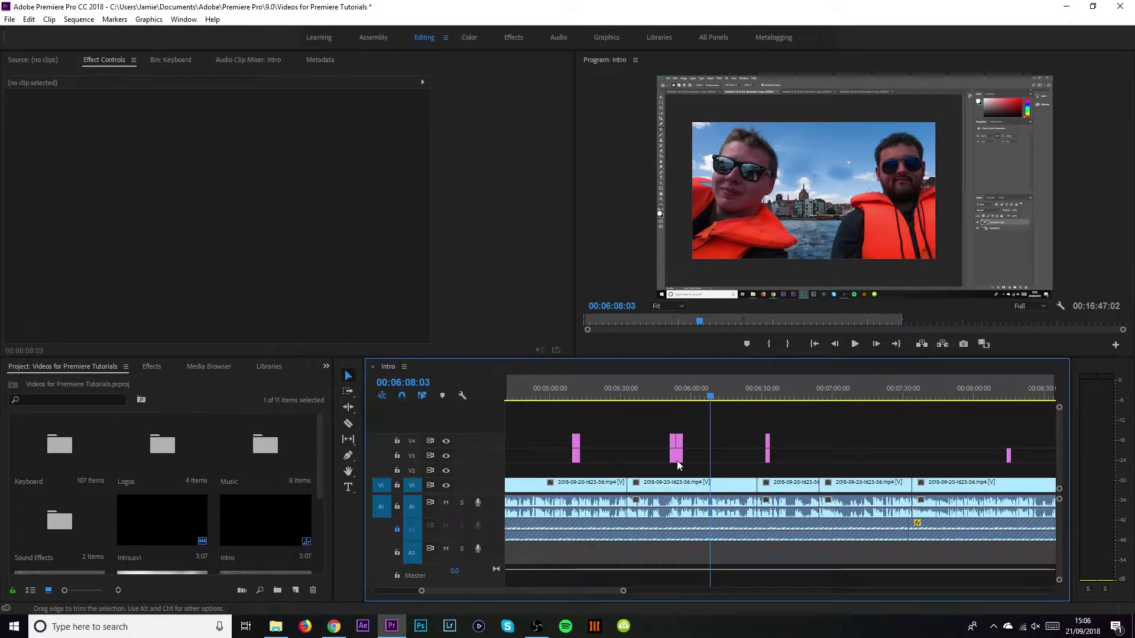
Duplicate the paired key overlays just before 00:06:00:00 directly on V3 and V4 so the copy starts at 00:06:08:03.
{"action": "scroll", "coordinate": [676, 460], "scroll_direction": "down", "scroll_amount": 3}
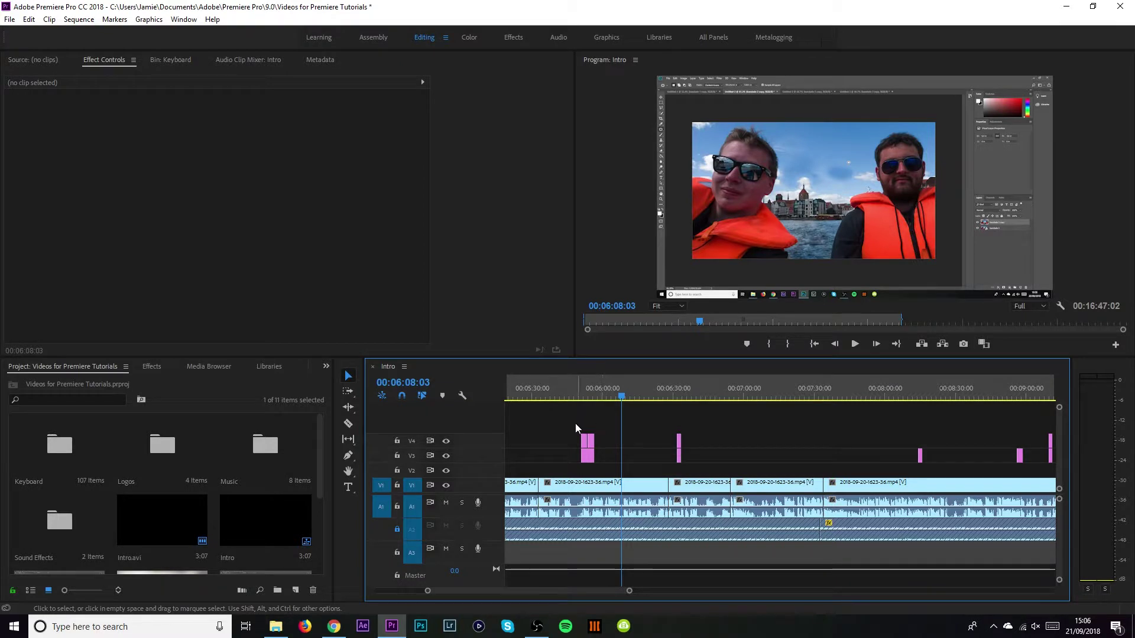
{"action": "left_click_drag", "start_coordinate": [619, 421], "coordinate": [639, 454]}
{"action": "key", "text": "alt"}
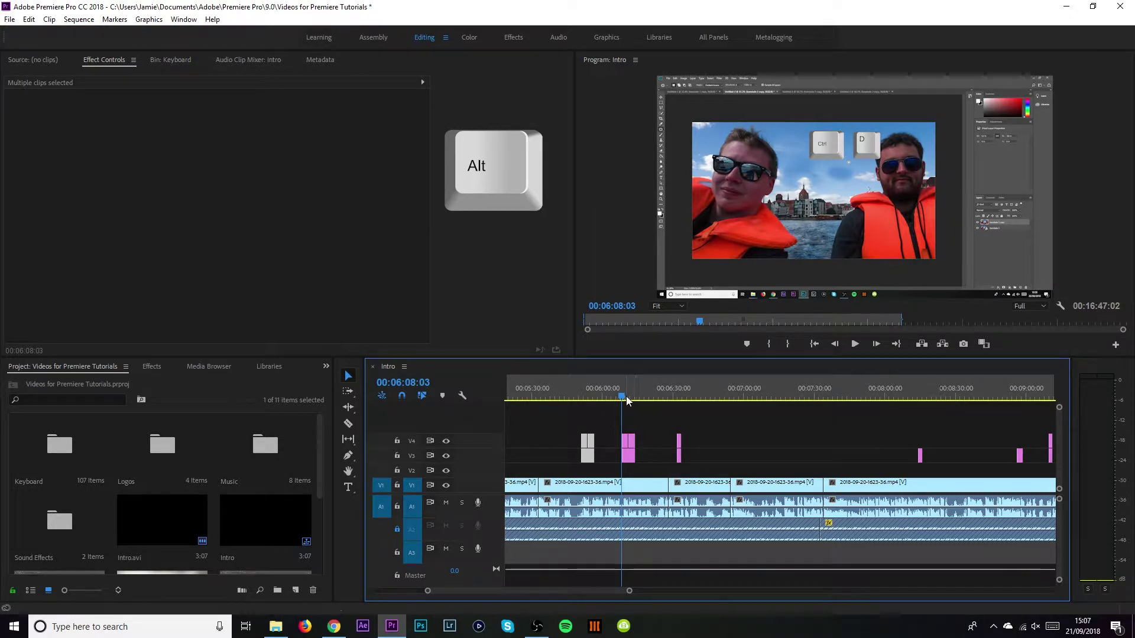
Select the three overlay groups around 00:06:11:09 and duplicate them repeatedly further along V3 and V4.
{"action": "left_click_drag", "start_coordinate": [618, 397], "coordinate": [697, 463]}
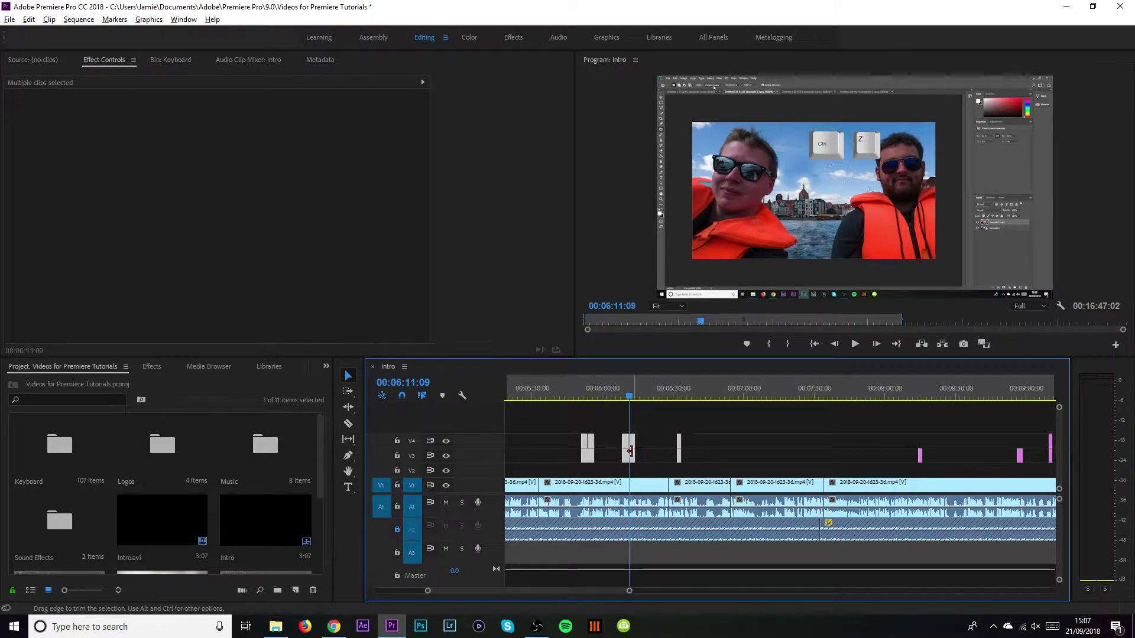
{"action": "left_click_drag", "start_coordinate": [626, 456], "coordinate": [781, 455]}
{"action": "scroll", "coordinate": [599, 424], "scroll_direction": "down", "scroll_amount": 2}
{"action": "scroll", "coordinate": [591, 430], "scroll_direction": "up", "scroll_amount": 1}
{"action": "scroll", "coordinate": [781, 455], "scroll_direction": "down", "scroll_amount": 2}
{"action": "scroll", "coordinate": [781, 455], "scroll_direction": "up", "scroll_amount": 2}
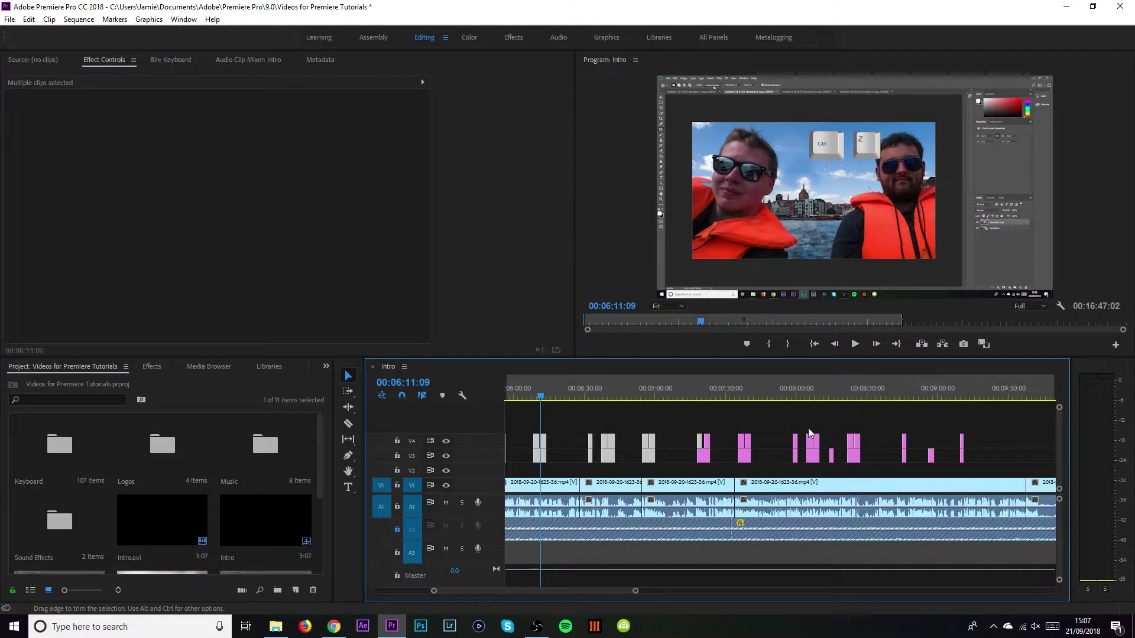
Undo all the duplicated overlay groups on V3 and V4.
{"action": "key", "text": "ctrl+z"}
{"action": "key", "text": "ctrl+z"}
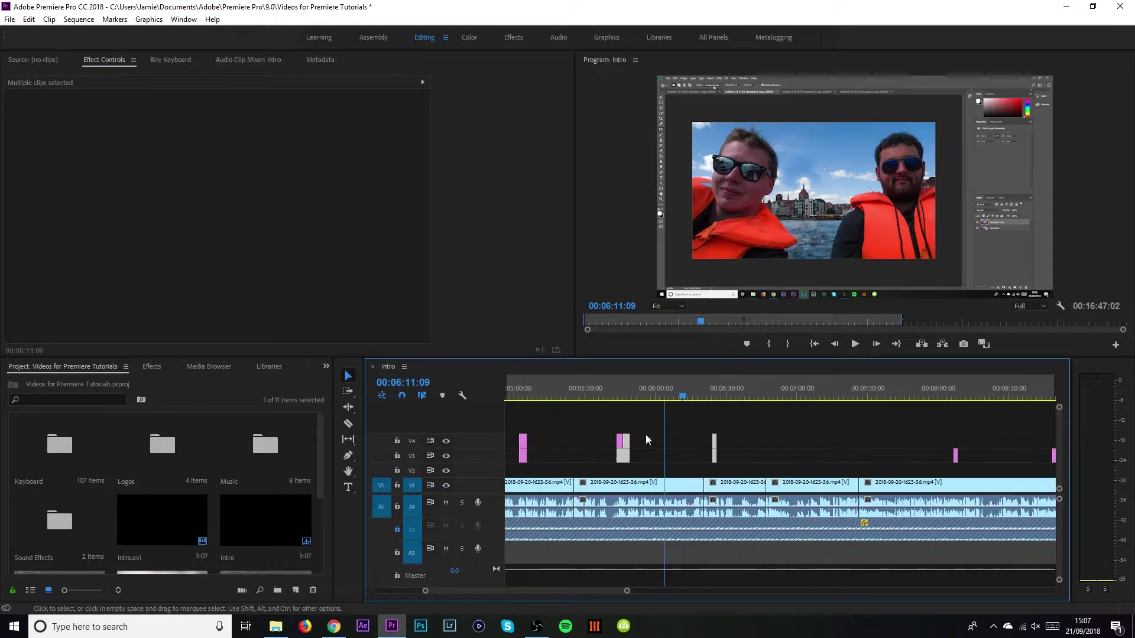
{"action": "scroll", "coordinate": [645, 434], "scroll_direction": "up", "scroll_amount": 3}
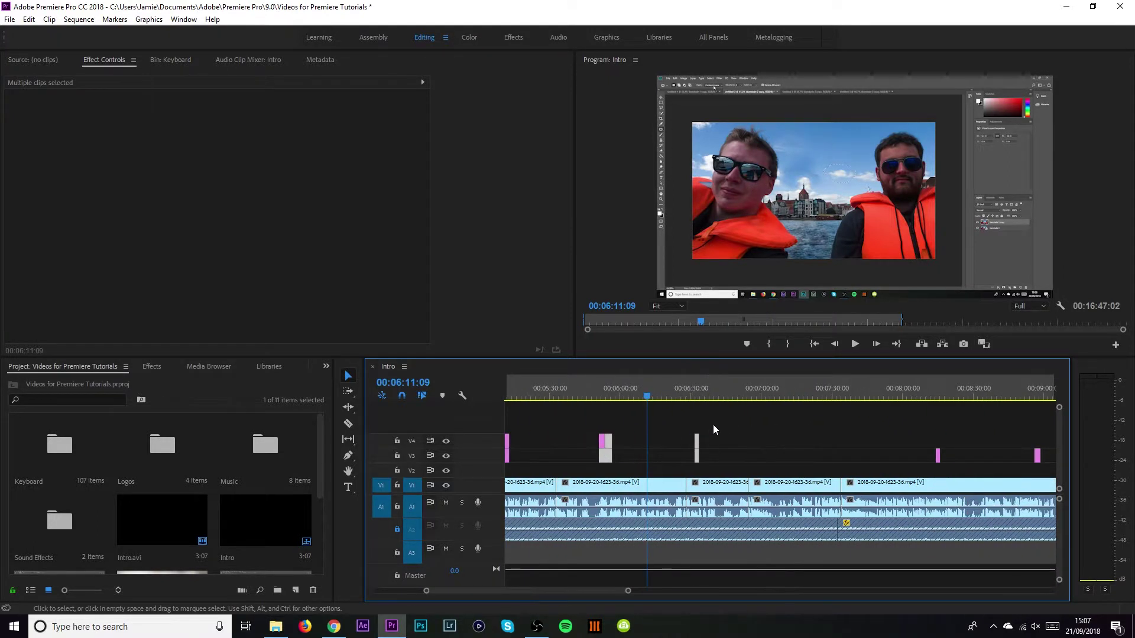
Duplicate the Ctrl and Z overlays at 00:06:32:17 to about 00:06:55:00 on V3 and V4, and preview the copy from 00:06:54:01.
{"action": "left_click", "coordinate": [697, 396]}
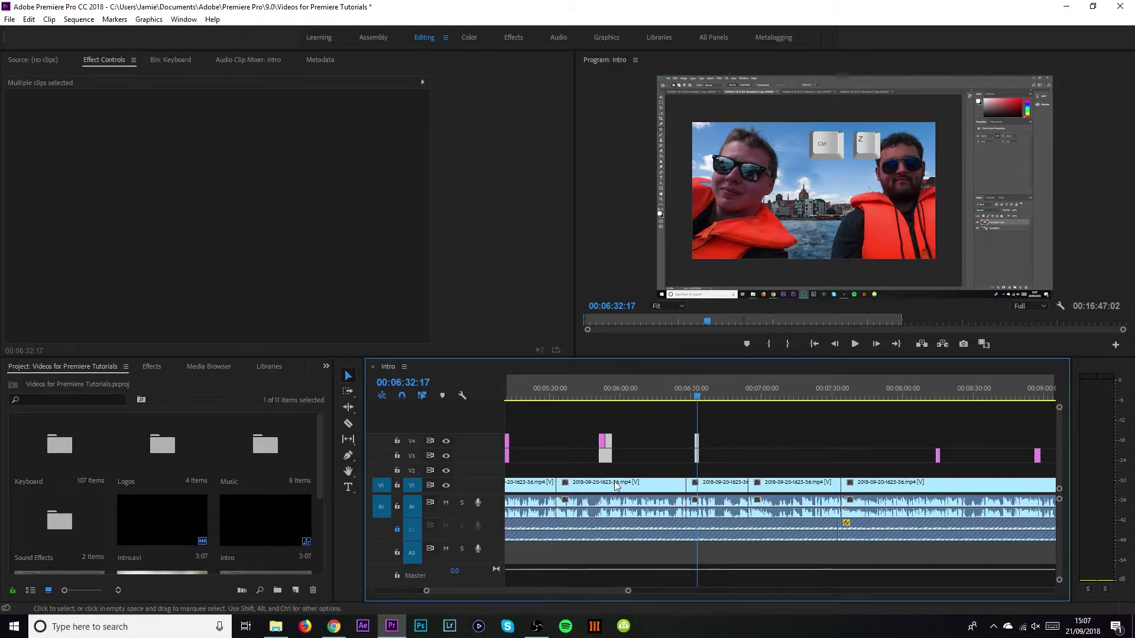
{"action": "left_click", "coordinate": [713, 440]}
{"action": "scroll", "coordinate": [729, 438], "scroll_direction": "down", "scroll_amount": 3}
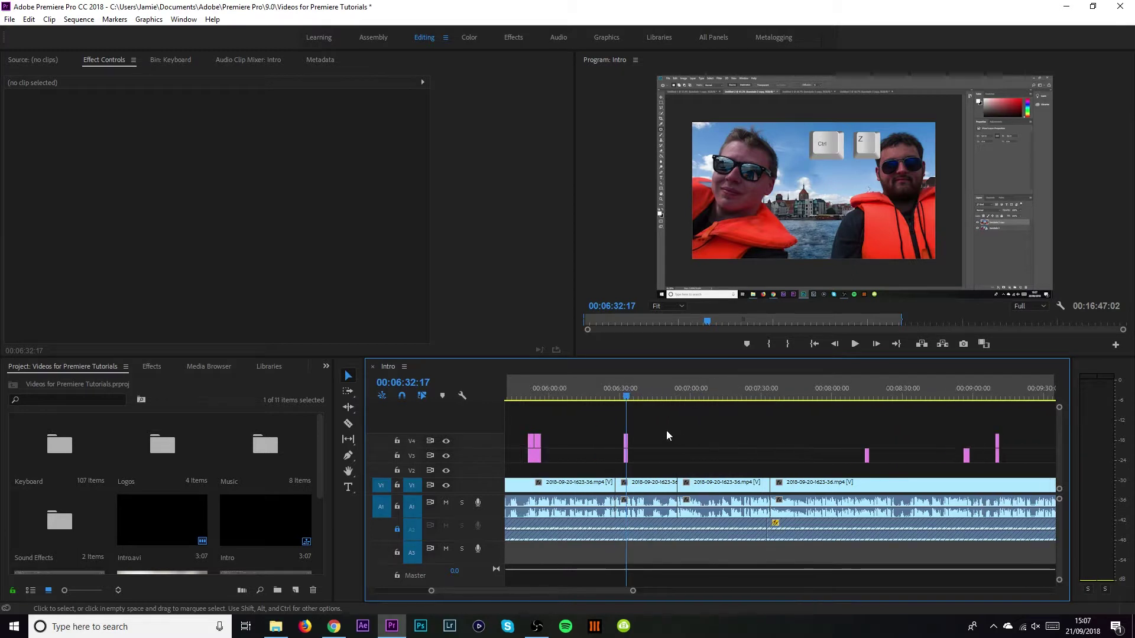
{"action": "left_click_drag", "start_coordinate": [610, 434], "coordinate": [681, 457]}
{"action": "left_click", "coordinate": [681, 393]}
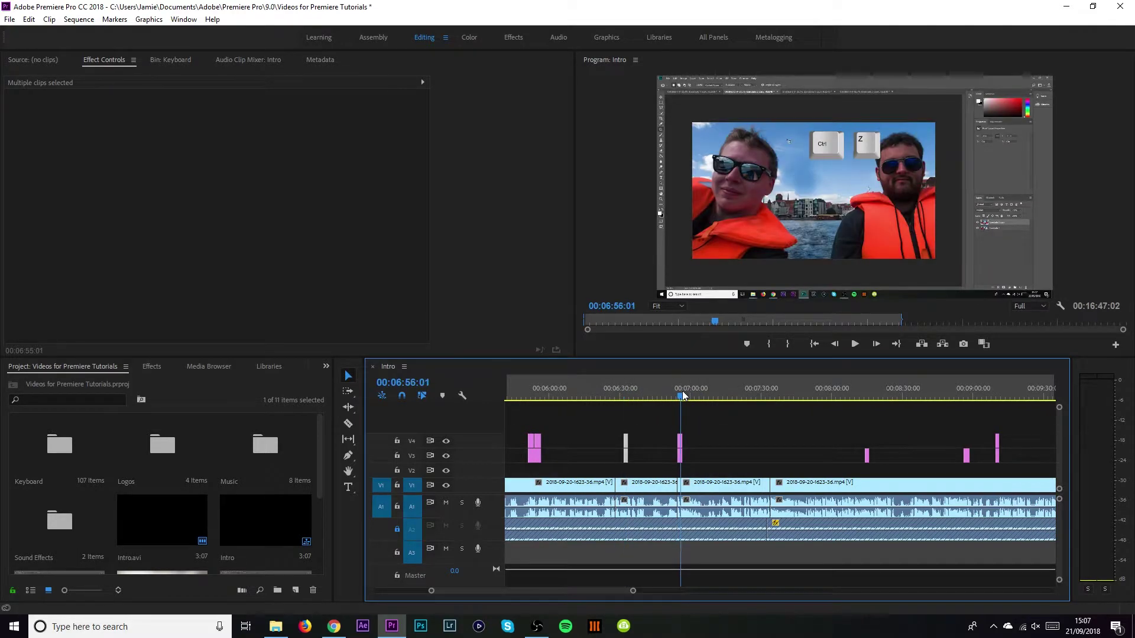
{"action": "key", "text": "space"}
{"action": "left_click", "coordinate": [677, 396]}
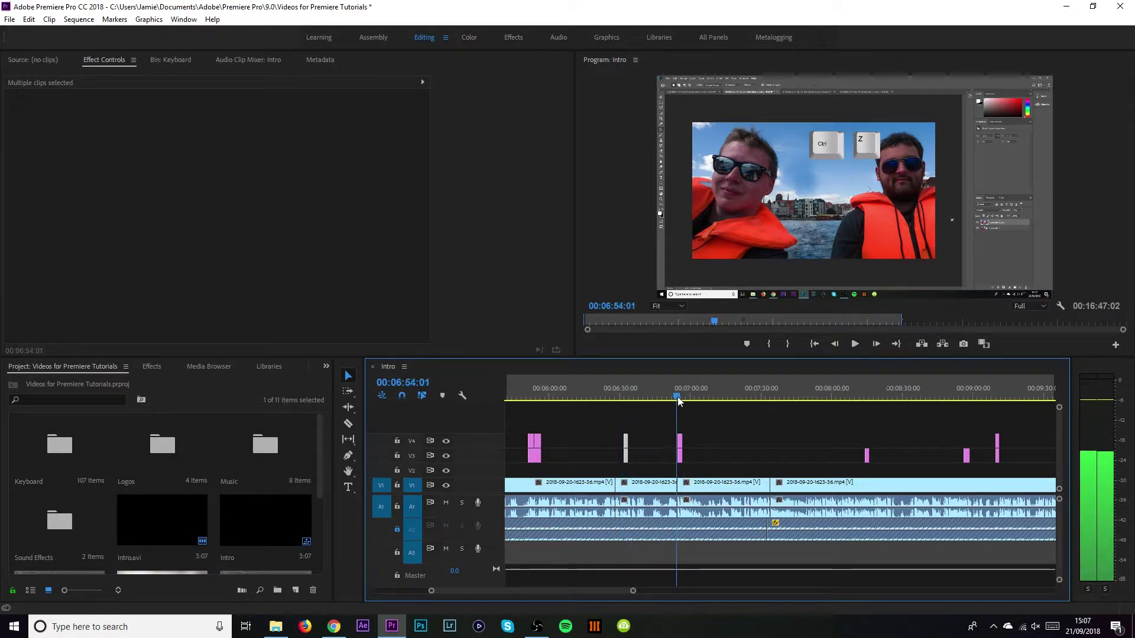
{"action": "key", "text": "space"}
Place w.png from the Keyboard bin on V4 over the duplicated z.png at 00:06:54:19.
{"action": "left_click", "coordinate": [680, 442]}
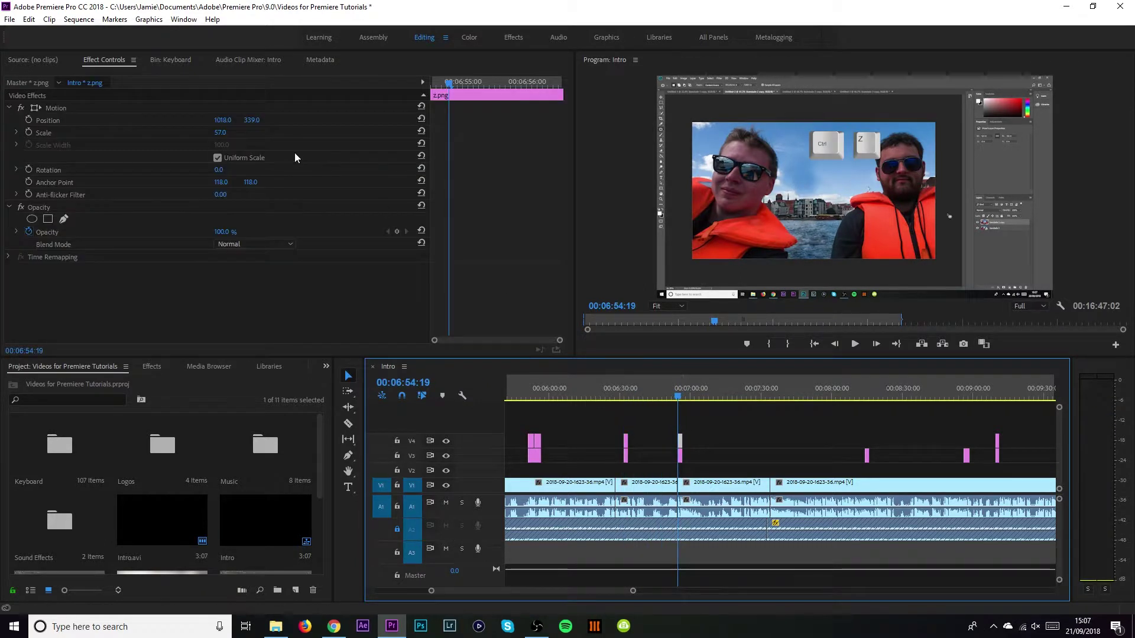
{"action": "left_click", "coordinate": [170, 60]}
{"action": "scroll", "coordinate": [367, 163], "scroll_direction": "down", "scroll_amount": 6}
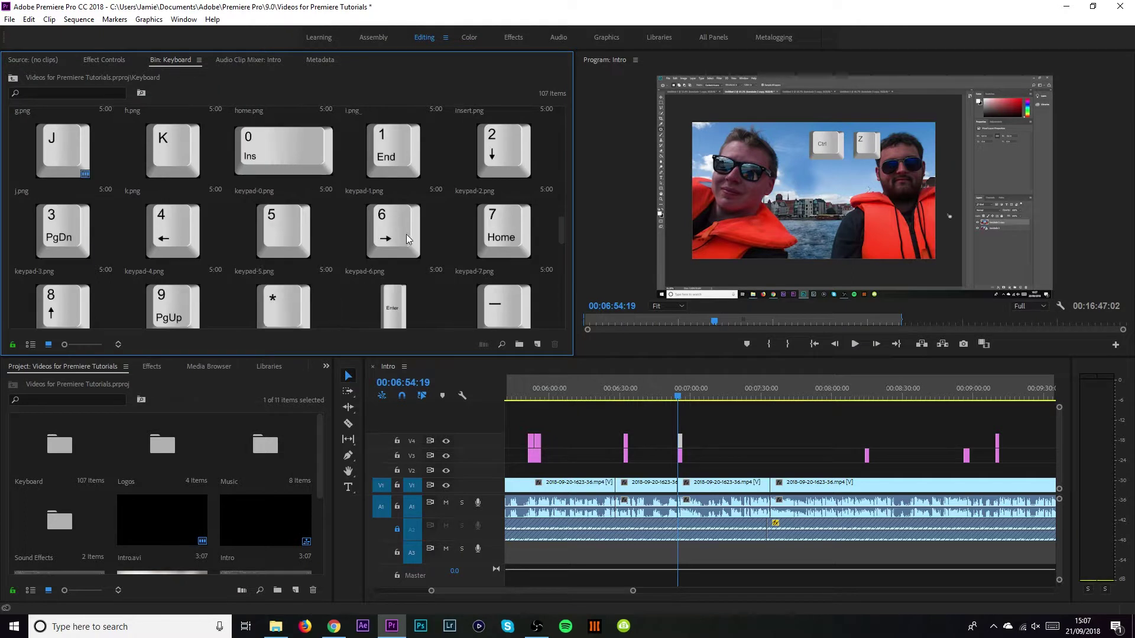
{"action": "scroll", "coordinate": [370, 240], "scroll_direction": "down", "scroll_amount": 12}
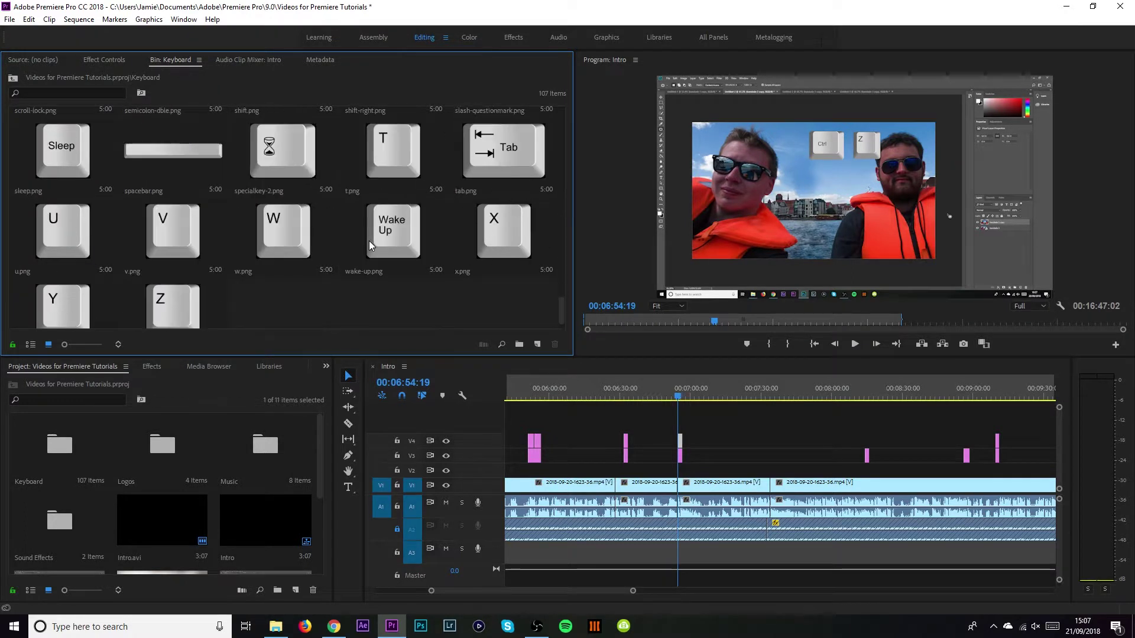
{"action": "left_click_drag", "start_coordinate": [288, 228], "coordinate": [685, 444]}
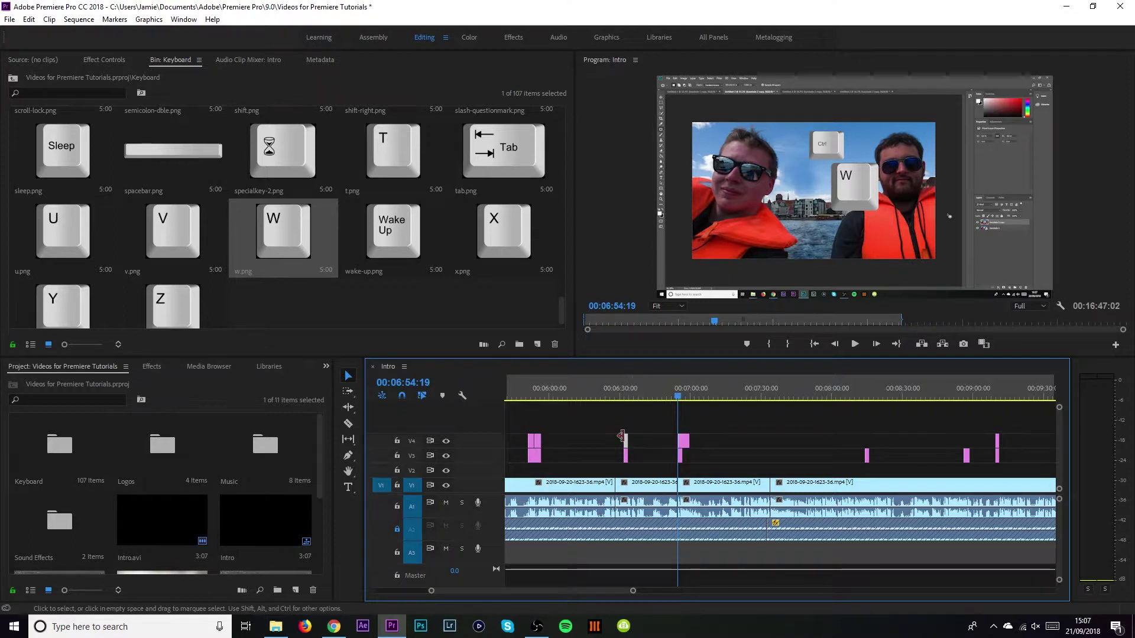
Copy the Motion settings of the z.png overlay near 00:06:32:00 and paste them onto w.png on V4.
{"action": "left_click", "coordinate": [119, 63]}
{"action": "left_click", "coordinate": [82, 106]}
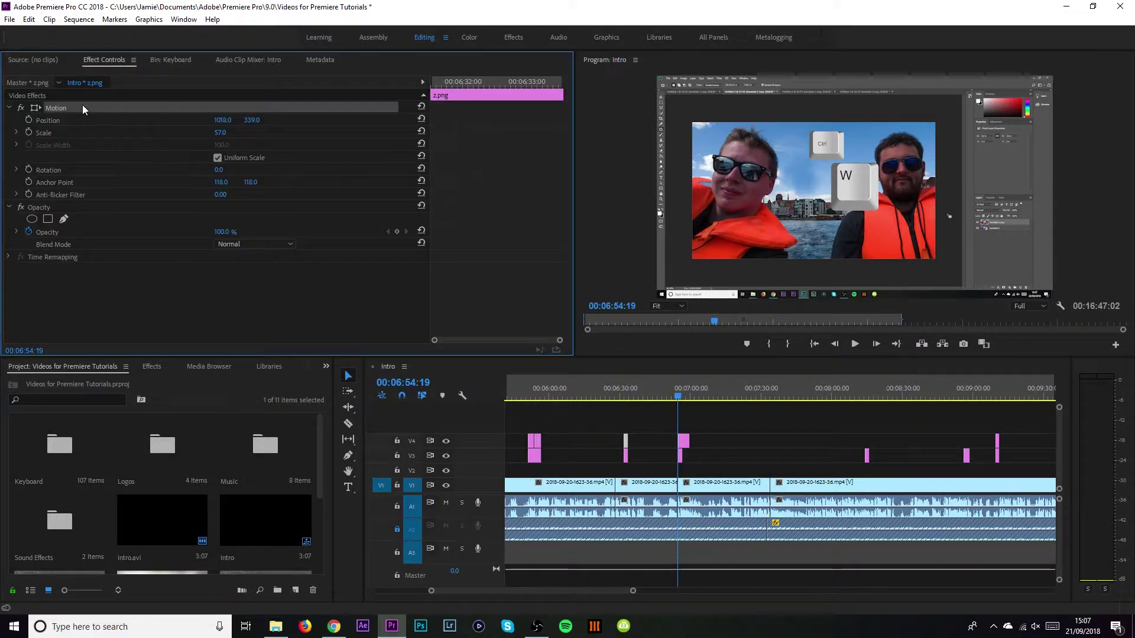
{"action": "right_click", "coordinate": [83, 107]}
{"action": "left_click", "coordinate": [110, 172]}
{"action": "left_click", "coordinate": [684, 443]}
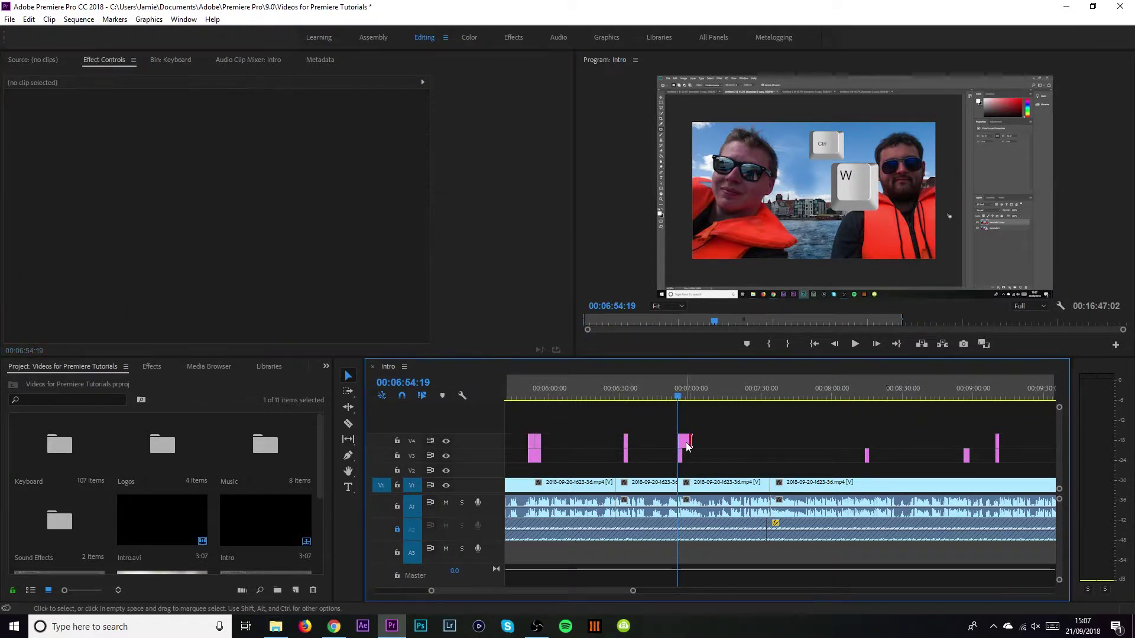
{"action": "key", "text": "ctrl+v"}
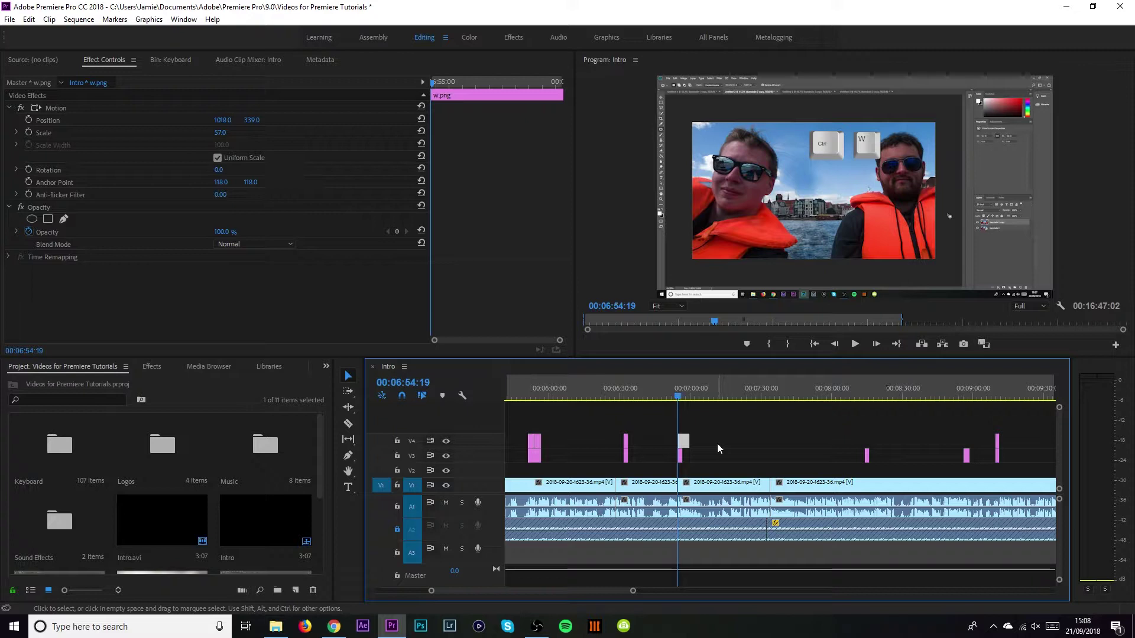
{"action": "left_click_drag", "start_coordinate": [695, 459], "coordinate": [642, 459]}
{"action": "left_click_drag", "start_coordinate": [625, 399], "coordinate": [627, 399]}
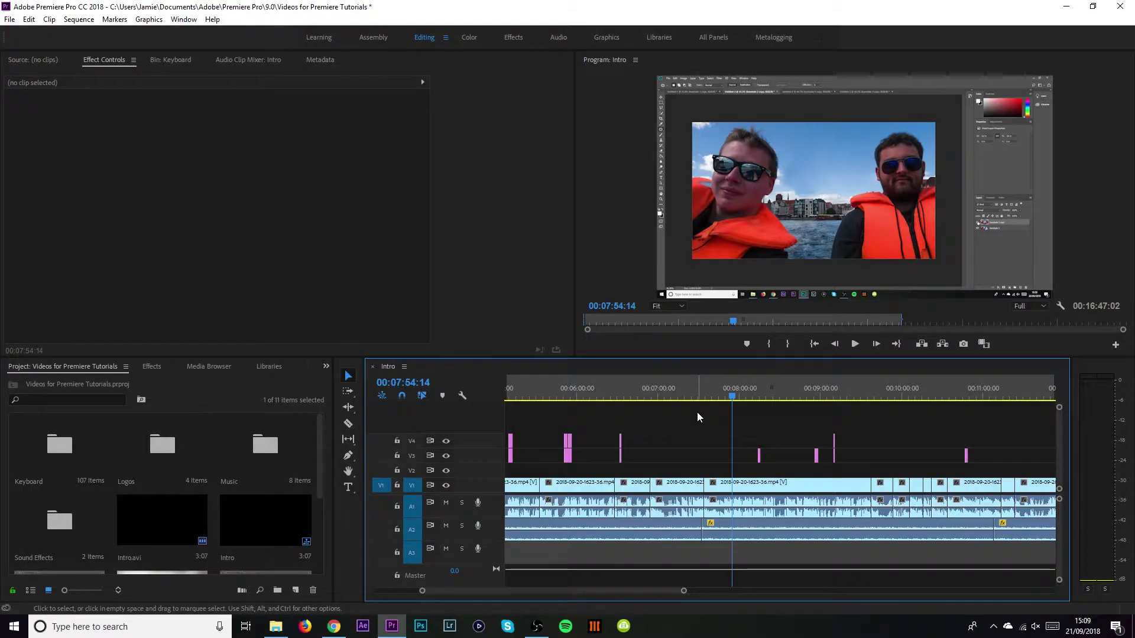
Split the clips on V1, A1 and A2 at 00:07:51:12 with the Razor tool and return to the Selection tool.
{"action": "left_click", "coordinate": [709, 397]}
{"action": "left_click_drag", "start_coordinate": [711, 400], "coordinate": [726, 398]}
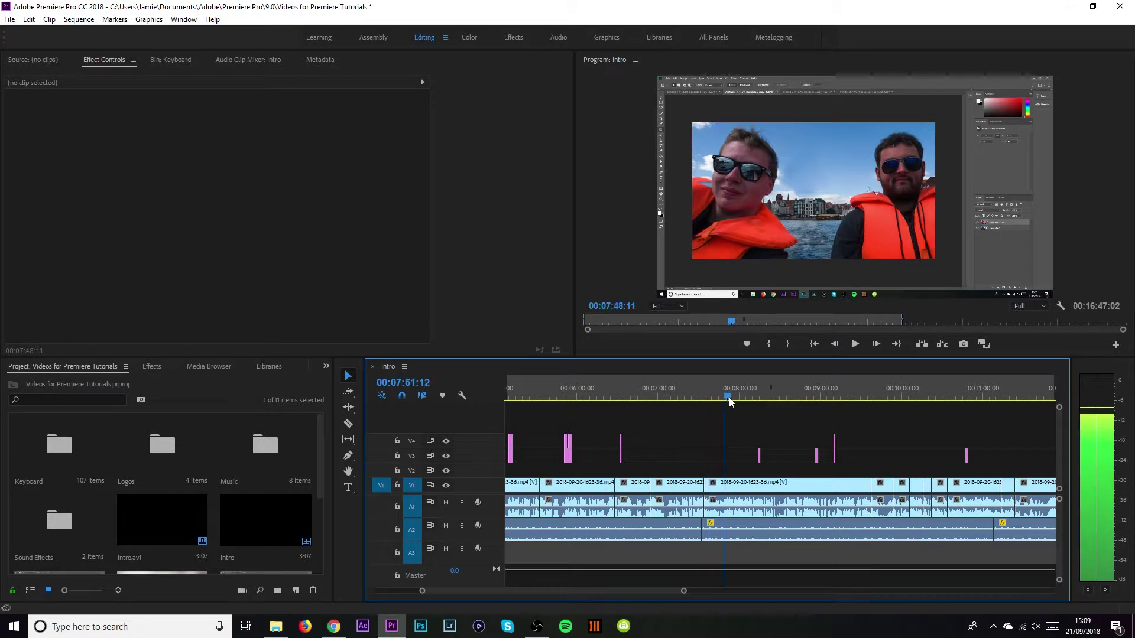
{"action": "key", "text": "c"}
{"action": "left_click", "coordinate": [733, 488]}
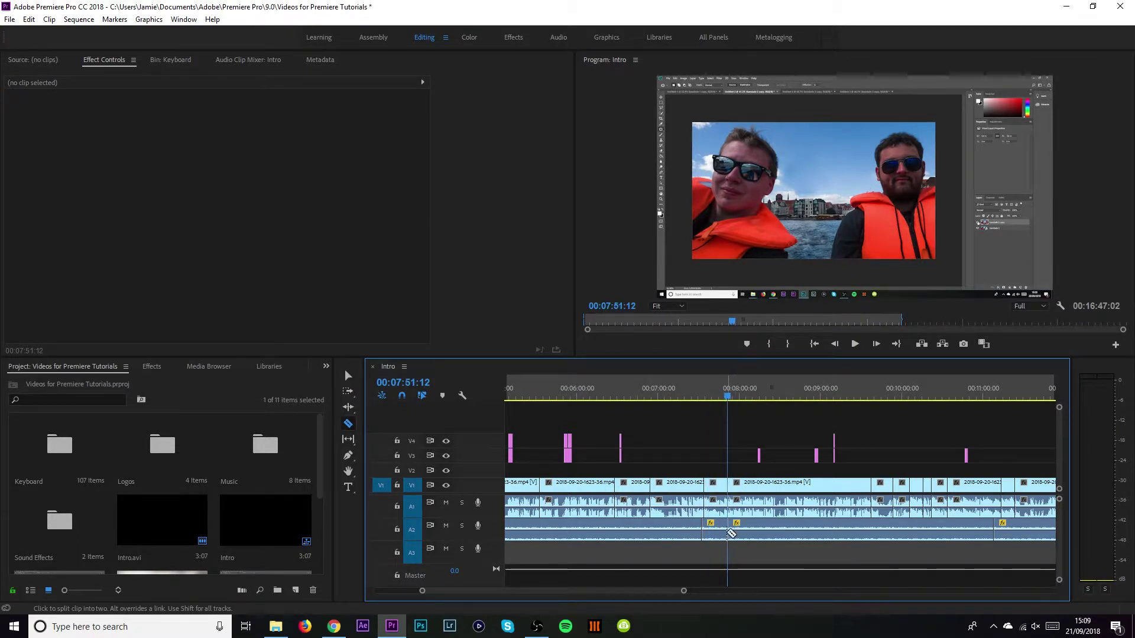
{"action": "key", "text": "v"}
{"action": "scroll", "coordinate": [735, 520], "scroll_direction": "down", "scroll_amount": 3}
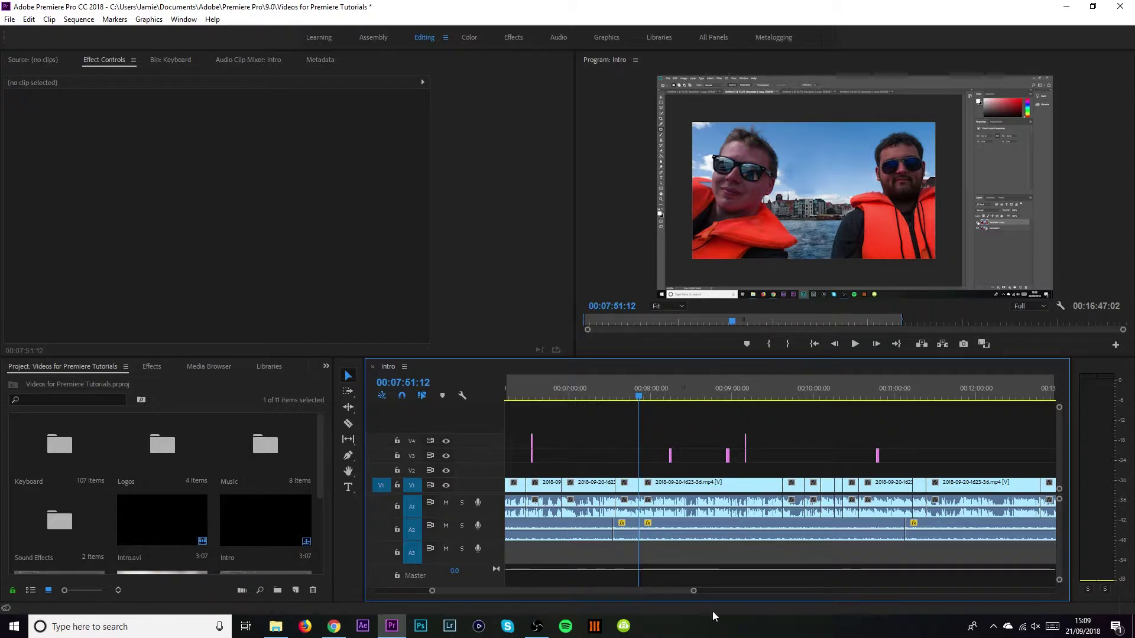
Box-select the clips on V1, A1 and A2 after the playhead near 00:07:51:09 and clear the selection.
{"action": "left_click_drag", "start_coordinate": [694, 591], "coordinate": [889, 585]}
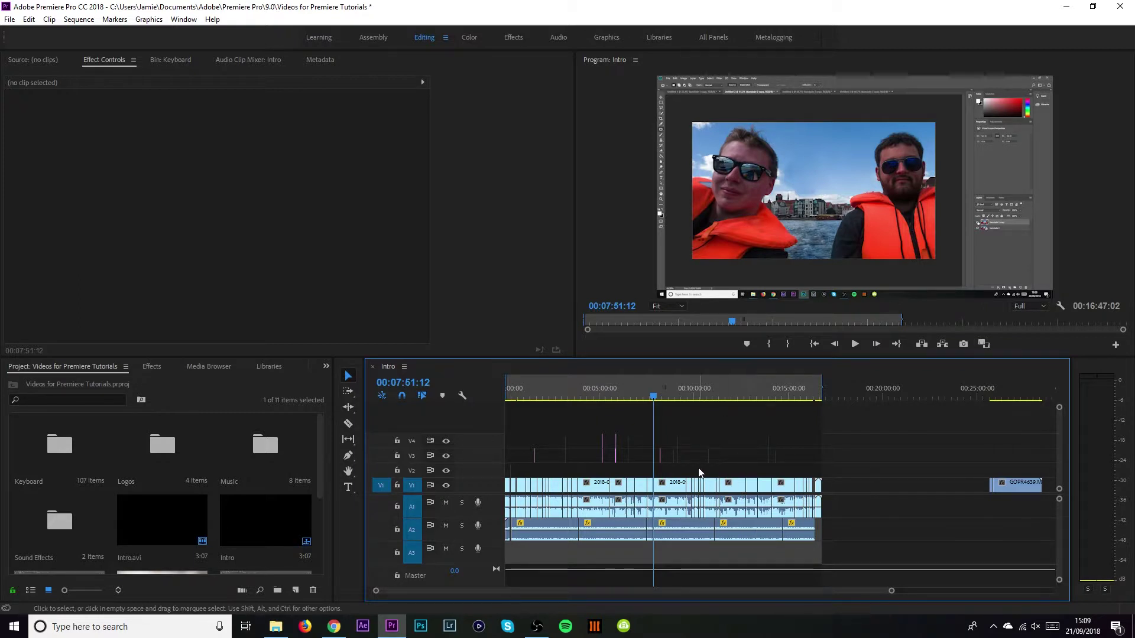
{"action": "left_click", "coordinate": [668, 434]}
{"action": "key", "text": "Up"}
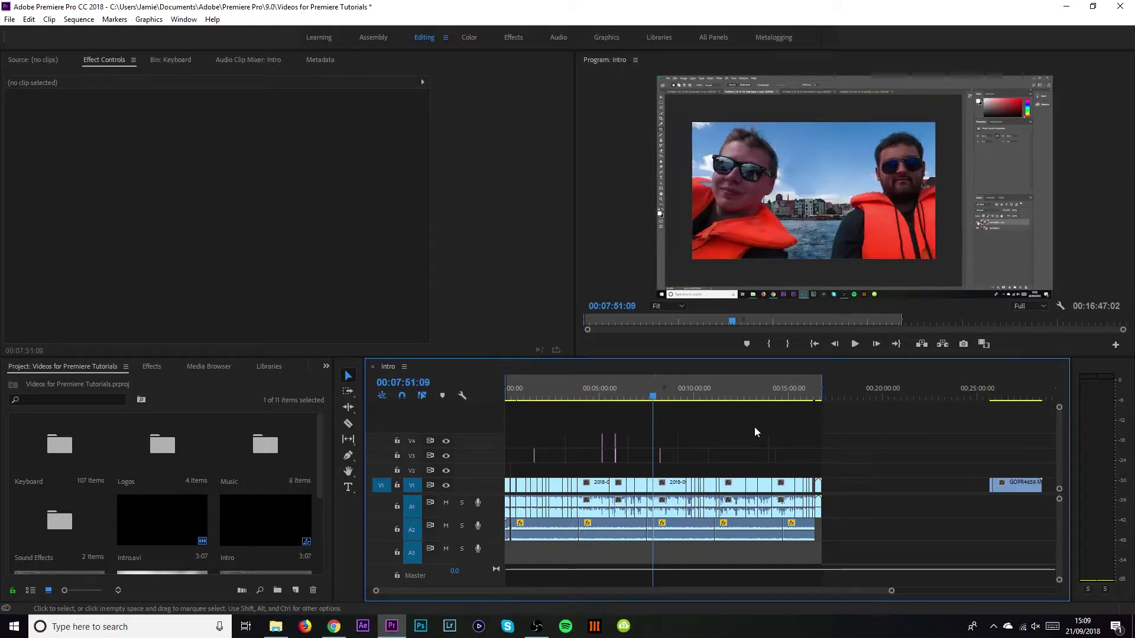
{"action": "left_click_drag", "start_coordinate": [779, 462], "coordinate": [670, 561]}
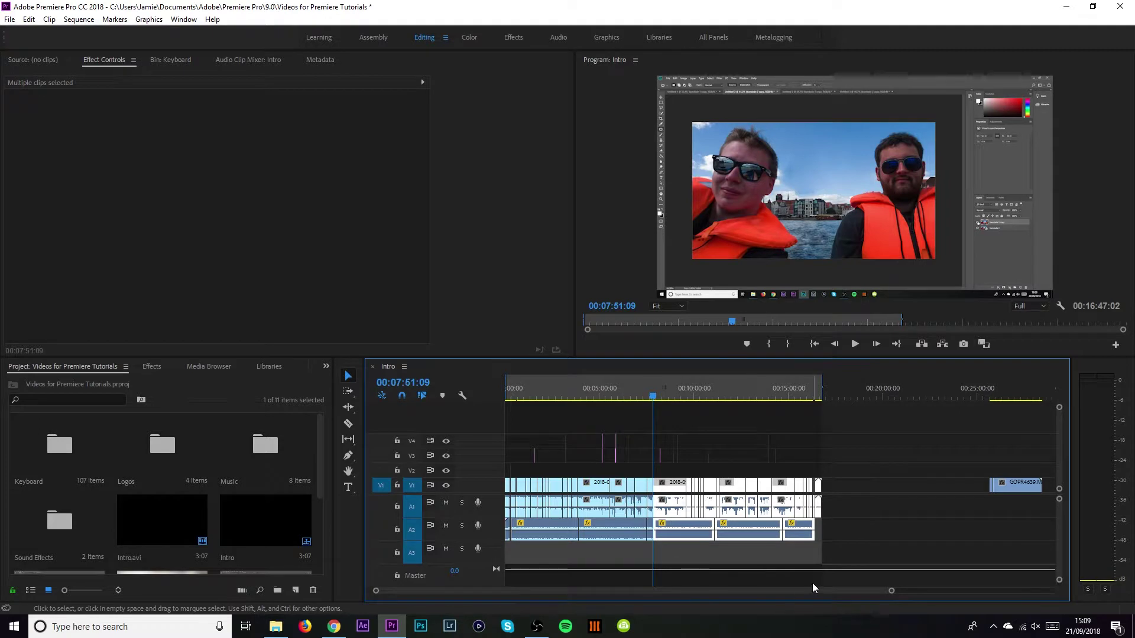
{"action": "left_click", "coordinate": [804, 558]}
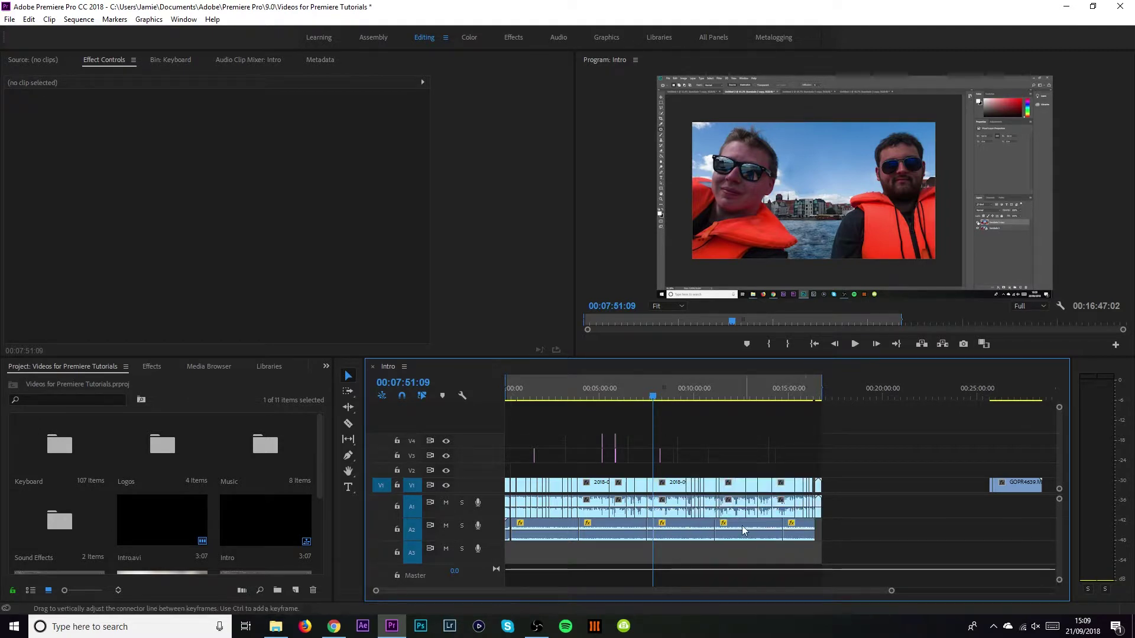
Try to shift all clips after 00:07:51:09 forward in time with the Track Select Forward tool, and undo the move.
{"action": "key", "text": "a"}
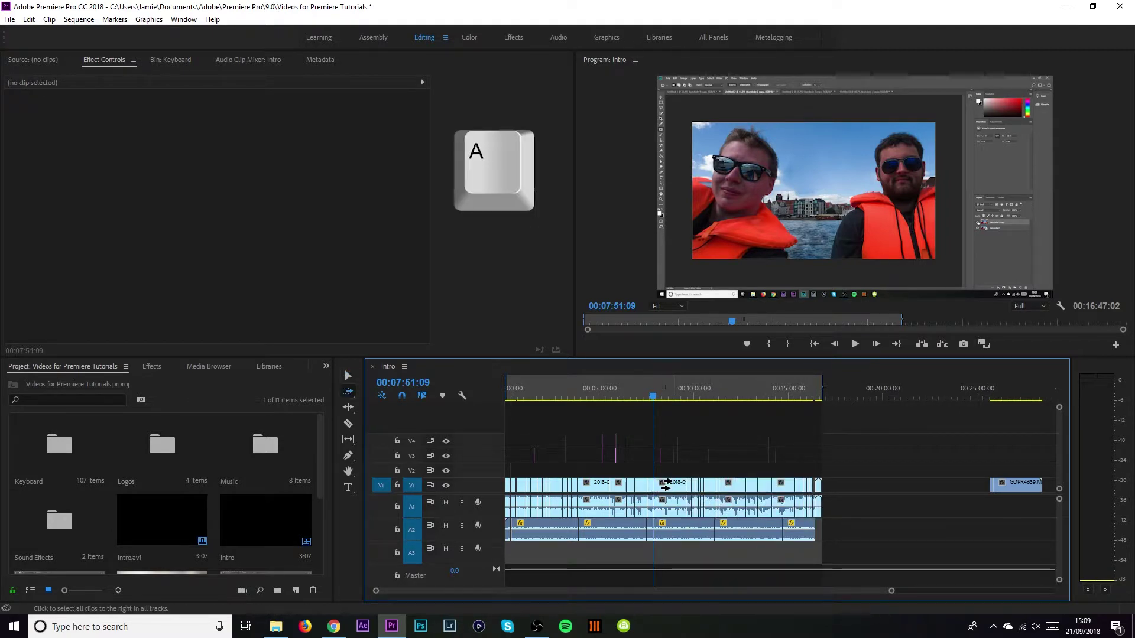
{"action": "left_click_drag", "start_coordinate": [660, 489], "coordinate": [713, 491]}
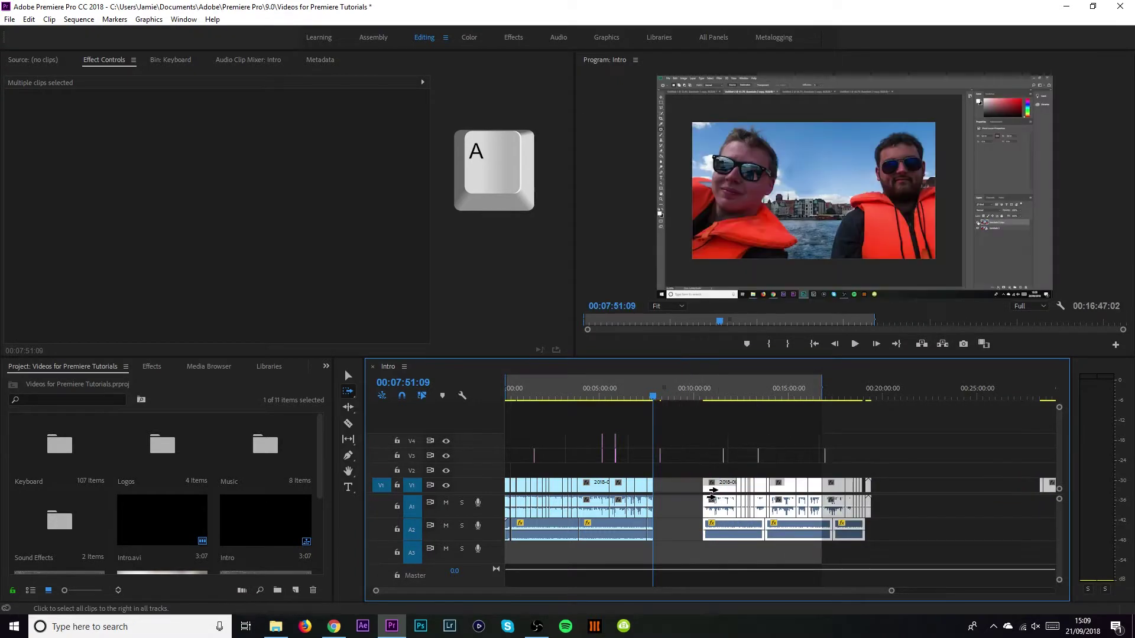
{"action": "key", "text": "ctrl+z"}
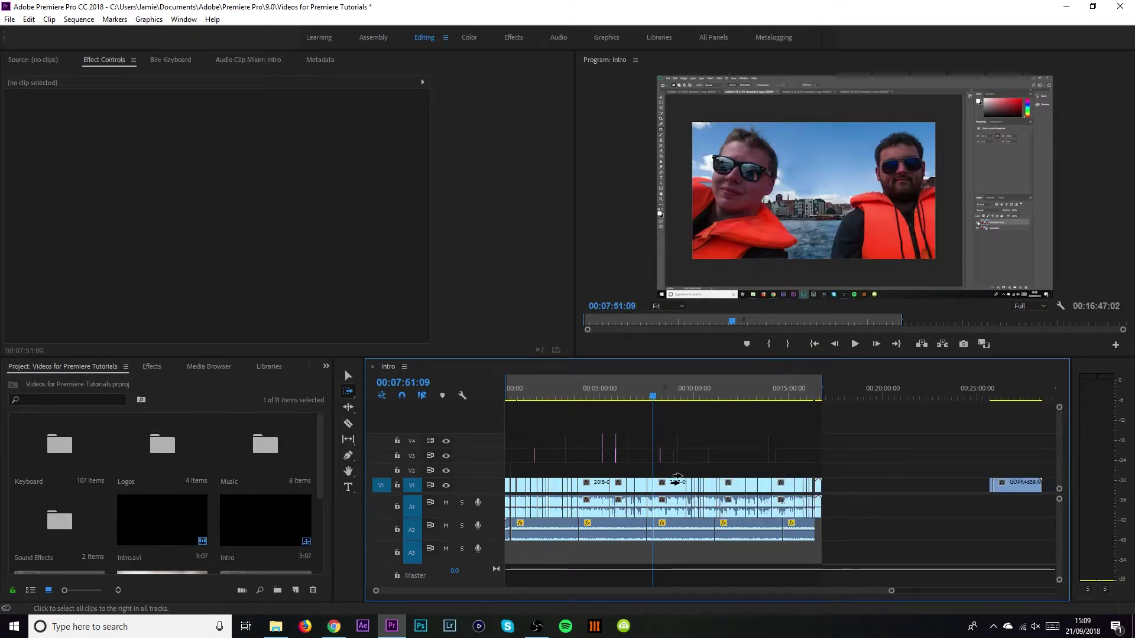
Move all clips after 00:07:51:09 about five minutes forward in time with the Track Select Forward tool, opening a gap.
{"action": "left_click_drag", "start_coordinate": [656, 486], "coordinate": [663, 485]}
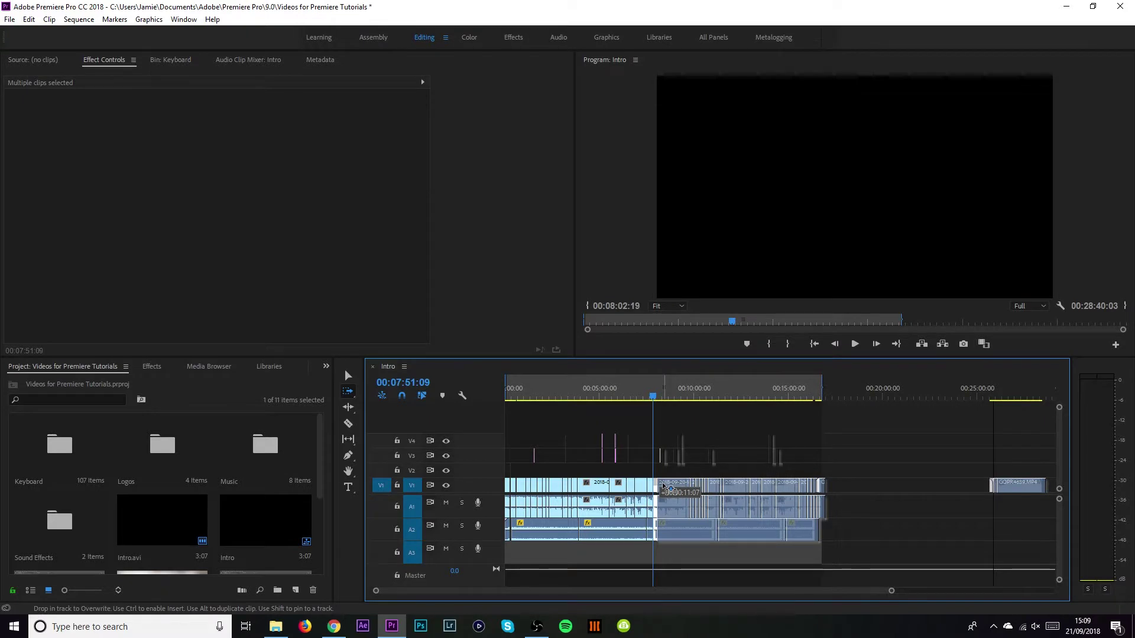
{"action": "left_click_drag", "start_coordinate": [663, 486], "coordinate": [763, 486]}
{"action": "scroll", "coordinate": [851, 520], "scroll_direction": "down", "scroll_amount": 5}
{"action": "scroll", "coordinate": [893, 490], "scroll_direction": "up", "scroll_amount": 8}
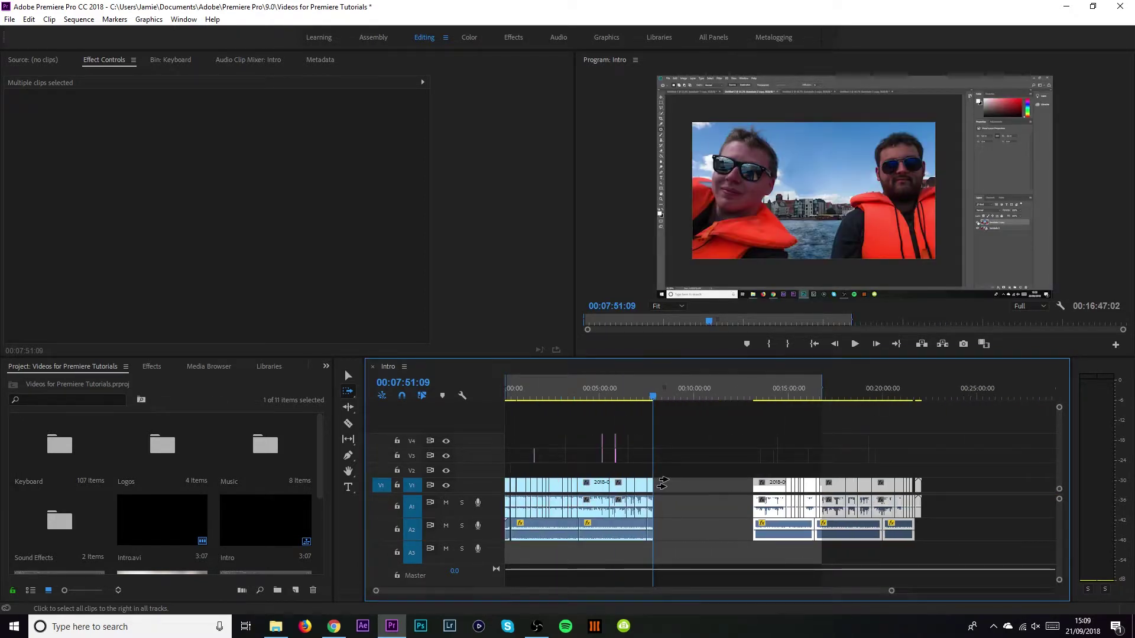
Place the 20-second Outro clip in the gap on V1 and A1 near 00:10:00:00 and move all following clips up against its end.
{"action": "scroll", "coordinate": [272, 502], "scroll_direction": "down", "scroll_amount": 3}
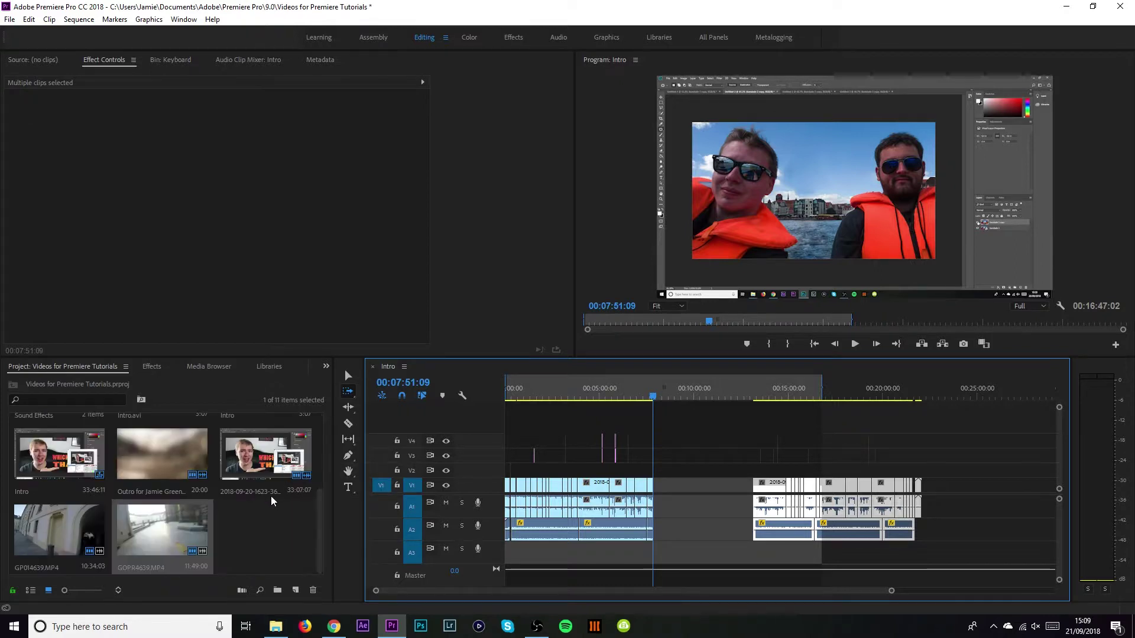
{"action": "scroll", "coordinate": [272, 501], "scroll_direction": "up", "scroll_amount": 3}
{"action": "left_click_drag", "start_coordinate": [158, 535], "coordinate": [700, 489]}
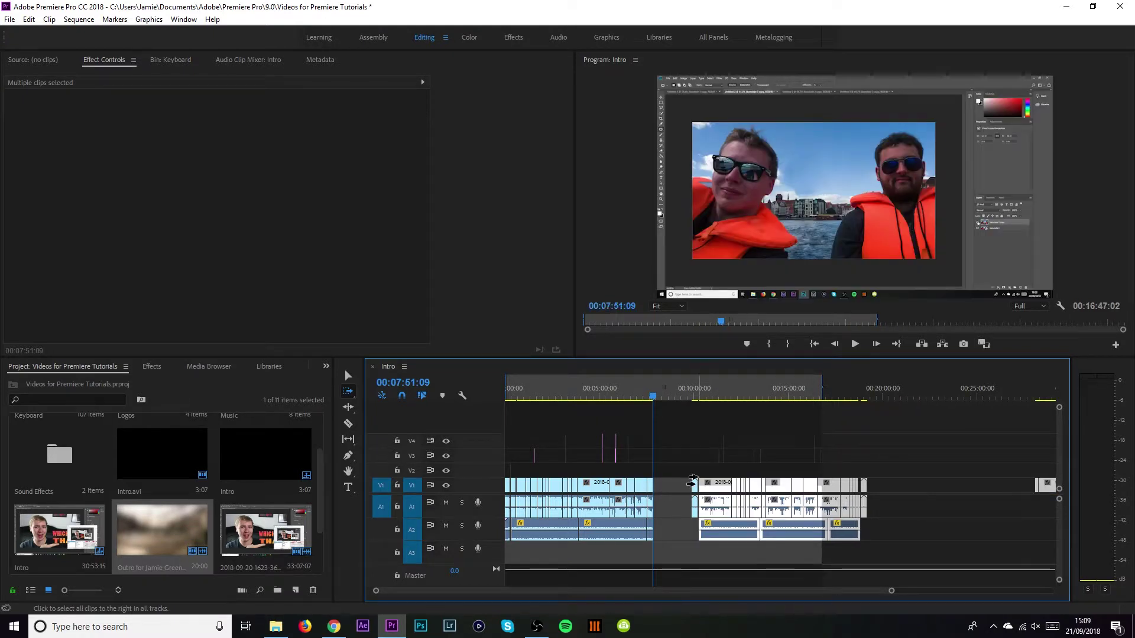
{"action": "key", "text": "equal"}
{"action": "key", "text": "equal"}
{"action": "key", "text": "equal"}
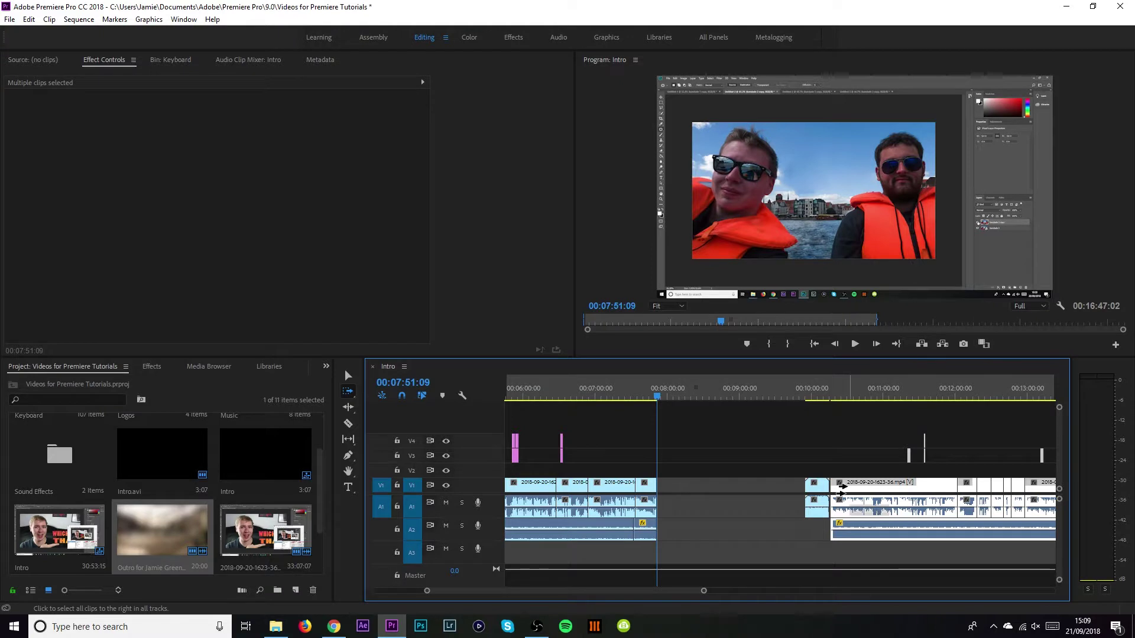
{"action": "left_click_drag", "start_coordinate": [844, 486], "coordinate": [841, 486]}
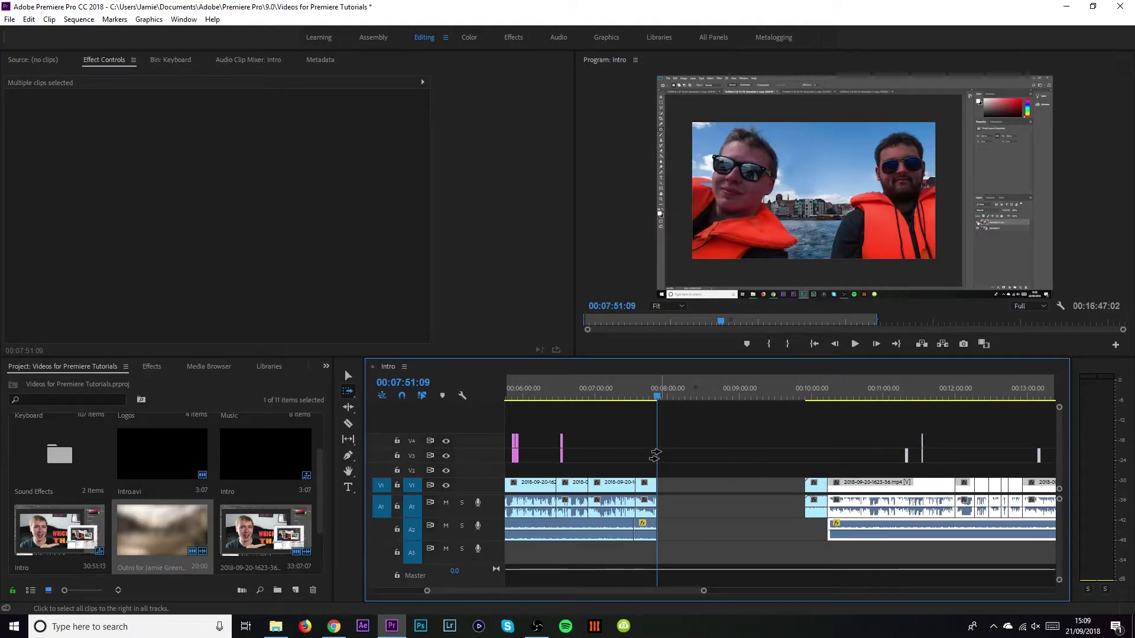
Move all clips before the gap up against the Outro clip's start with the Track Select Backward tool, and return to the Selection tool.
{"action": "key", "text": "shift+a"}
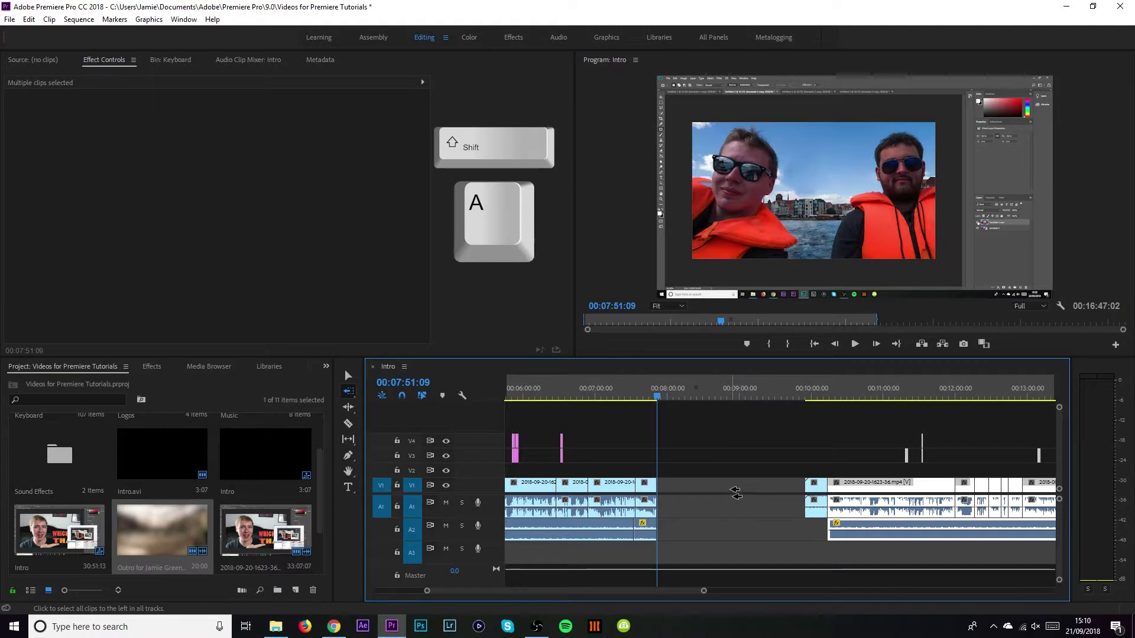
{"action": "key", "text": "shift"}
{"action": "left_click_drag", "start_coordinate": [667, 496], "coordinate": [815, 495]}
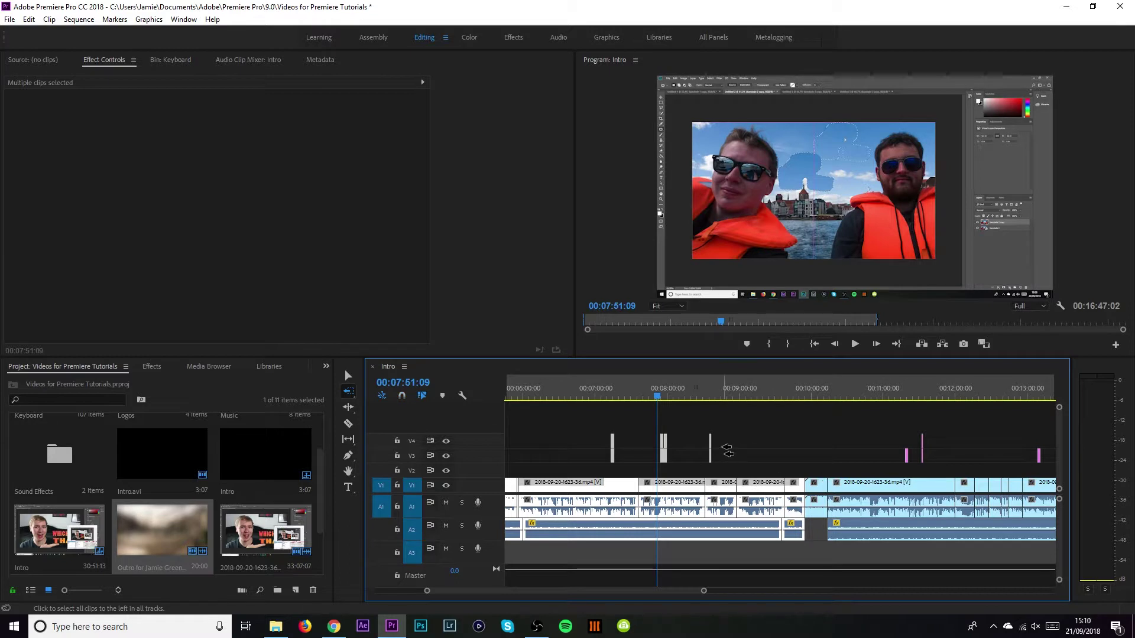
{"action": "key", "text": "v"}
{"action": "left_click", "coordinate": [743, 437]}
Toggle snapping and move the z.png overlay on V4 away from its neighbour and back to start at 00:07:57:14.
{"action": "scroll", "coordinate": [726, 520], "scroll_direction": "up", "scroll_amount": 5}
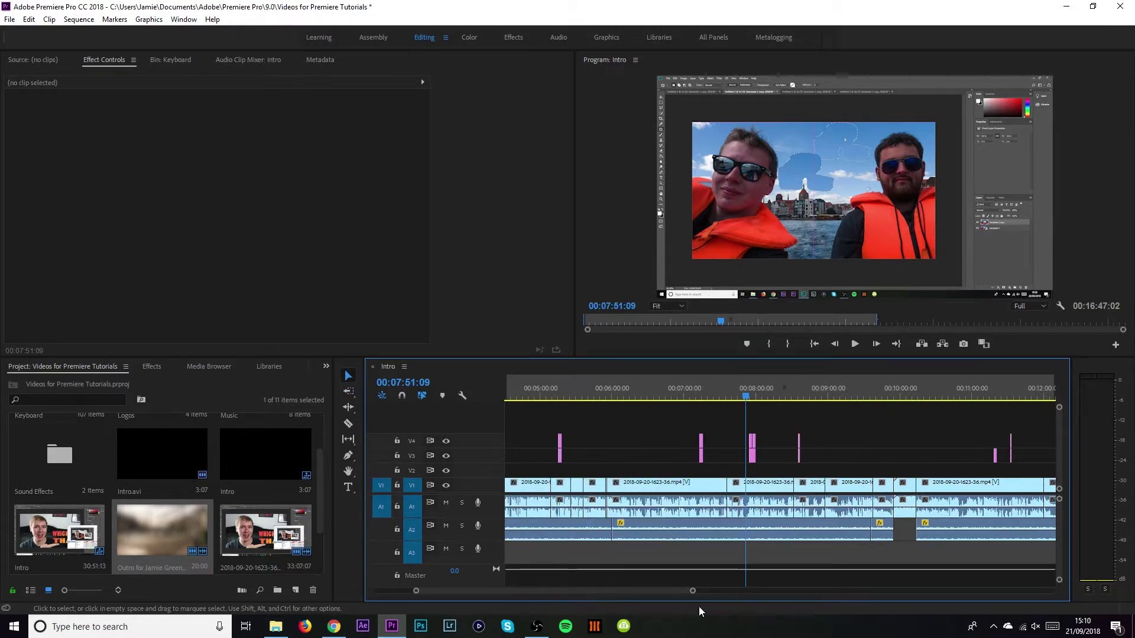
{"action": "scroll", "coordinate": [679, 588], "scroll_direction": "up", "scroll_amount": 6}
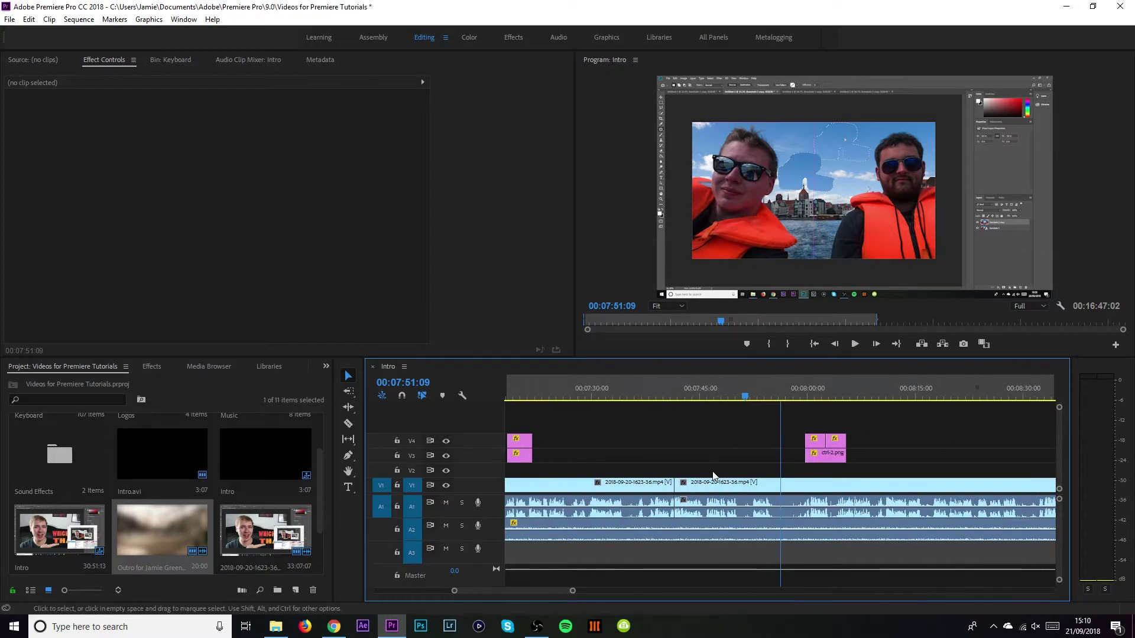
{"action": "mouse_move", "coordinate": [640, 444]}
{"action": "left_mouse_down"}
{"action": "mouse_move", "coordinate": [666, 448]}
{"action": "mouse_move", "coordinate": [627, 447]}
{"action": "mouse_move", "coordinate": [654, 444]}
{"action": "left_mouse_up"}
{"action": "key", "text": "s"}
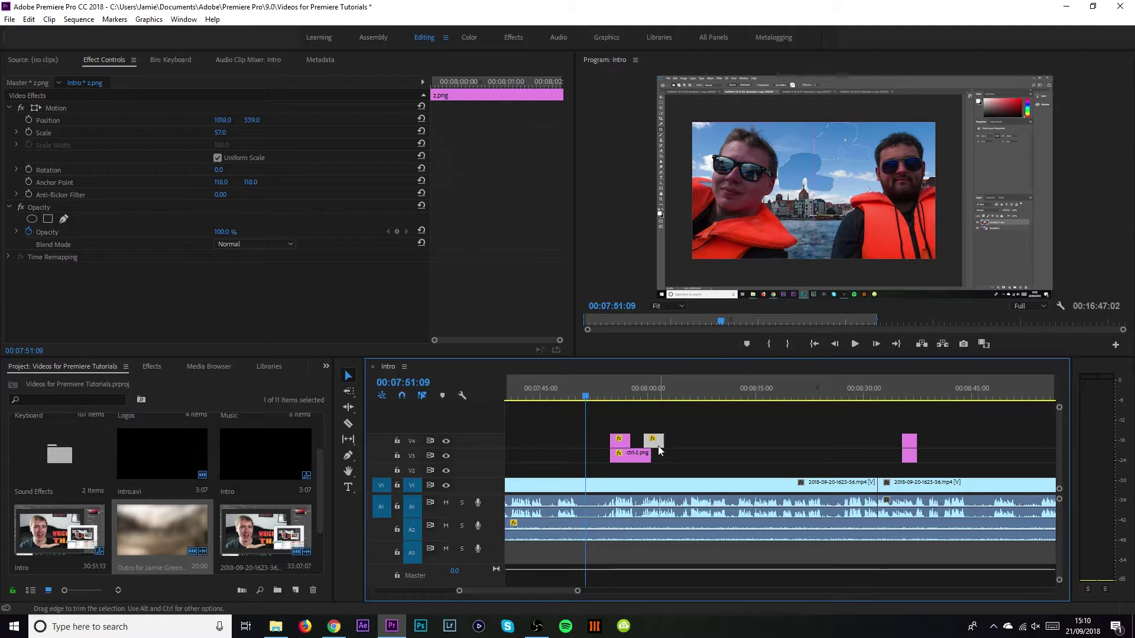
{"action": "left_click_drag", "start_coordinate": [658, 445], "coordinate": [644, 443]}
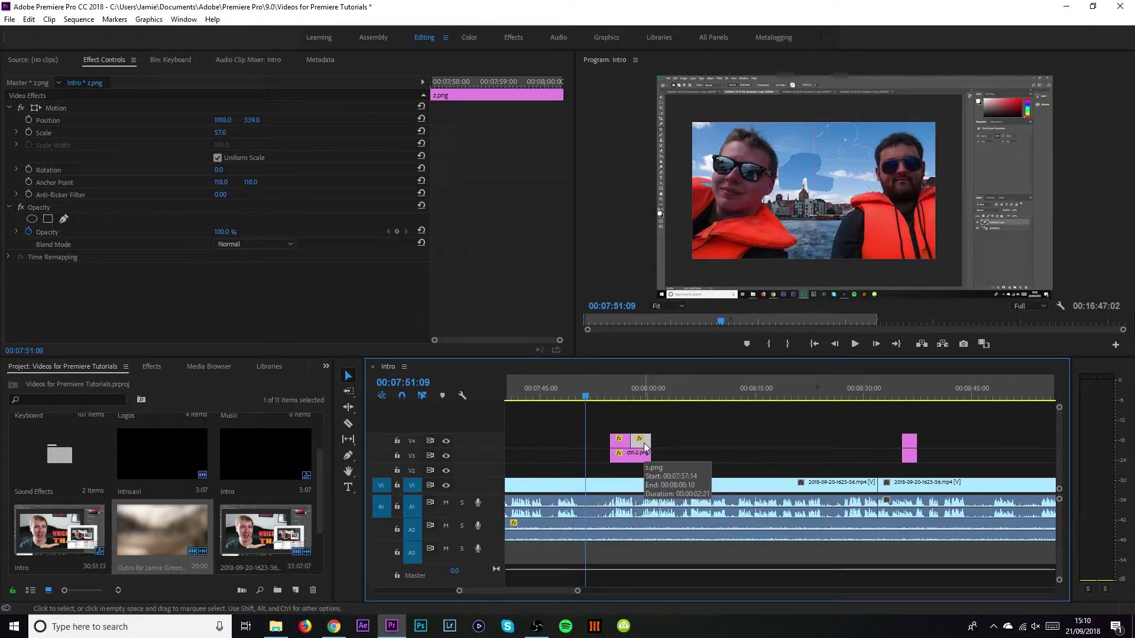
{"action": "left_click", "coordinate": [402, 396]}
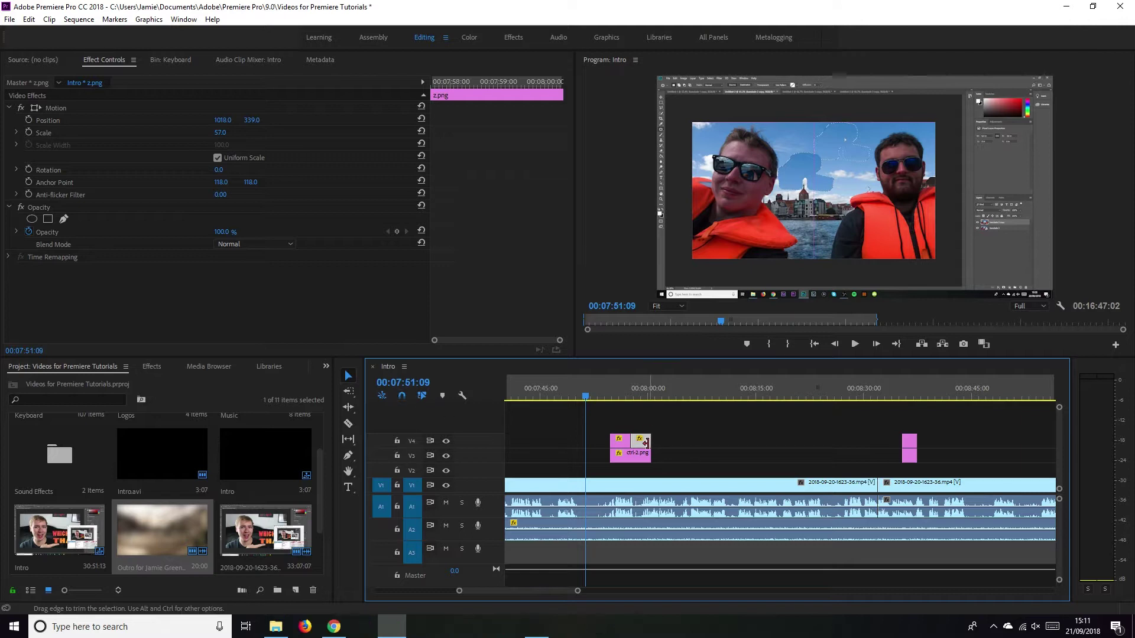
{"action": "mouse_move", "coordinate": [642, 442]}
{"action": "left_mouse_down"}
{"action": "mouse_move", "coordinate": [665, 447]}
{"action": "mouse_move", "coordinate": [646, 449]}
{"action": "left_mouse_up"}
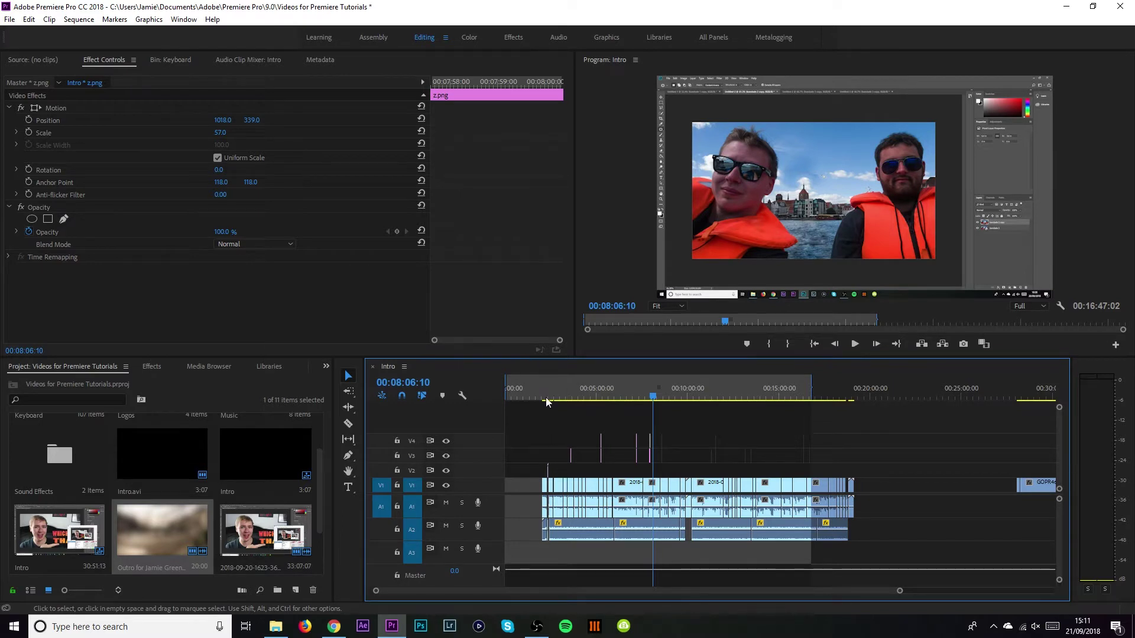
Mark the export range with the in point at the first clip's start and the out point at the end of the main clip block.
{"action": "left_click_drag", "start_coordinate": [541, 384], "coordinate": [546, 415]}
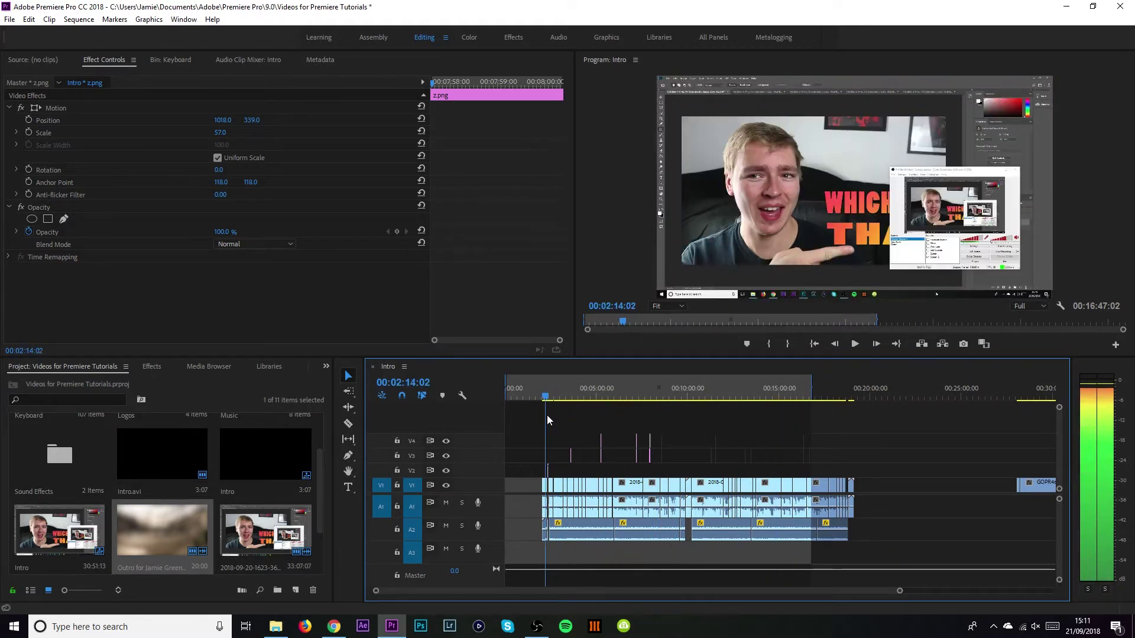
{"action": "key", "text": "i"}
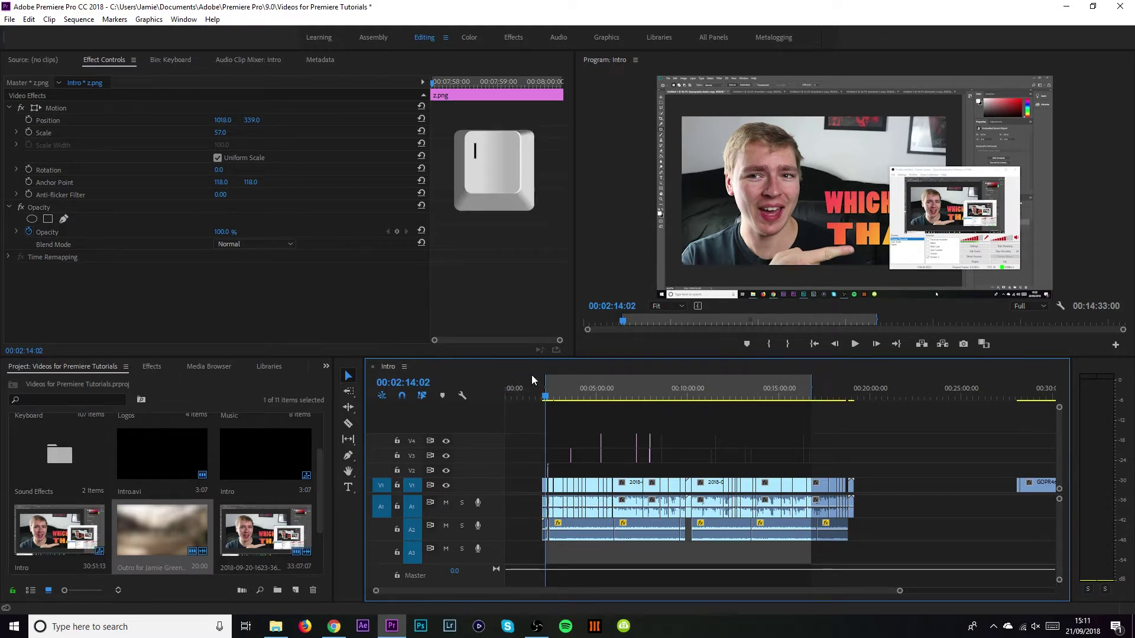
{"action": "left_click_drag", "start_coordinate": [546, 385], "coordinate": [751, 395]}
{"action": "key", "text": "o"}
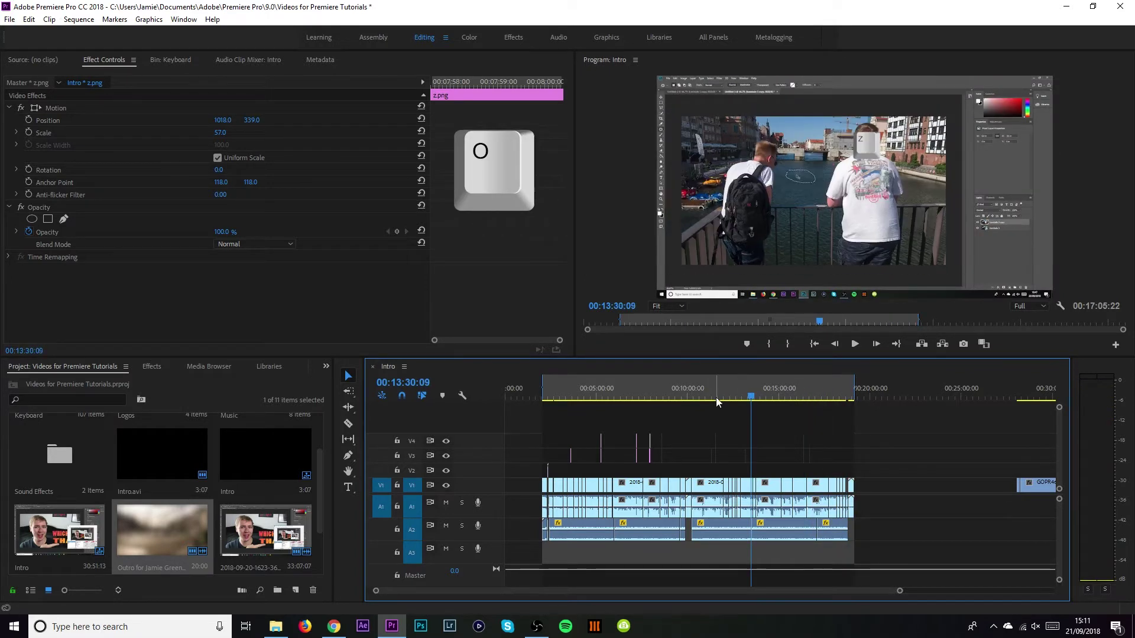
{"action": "key", "text": "a"}
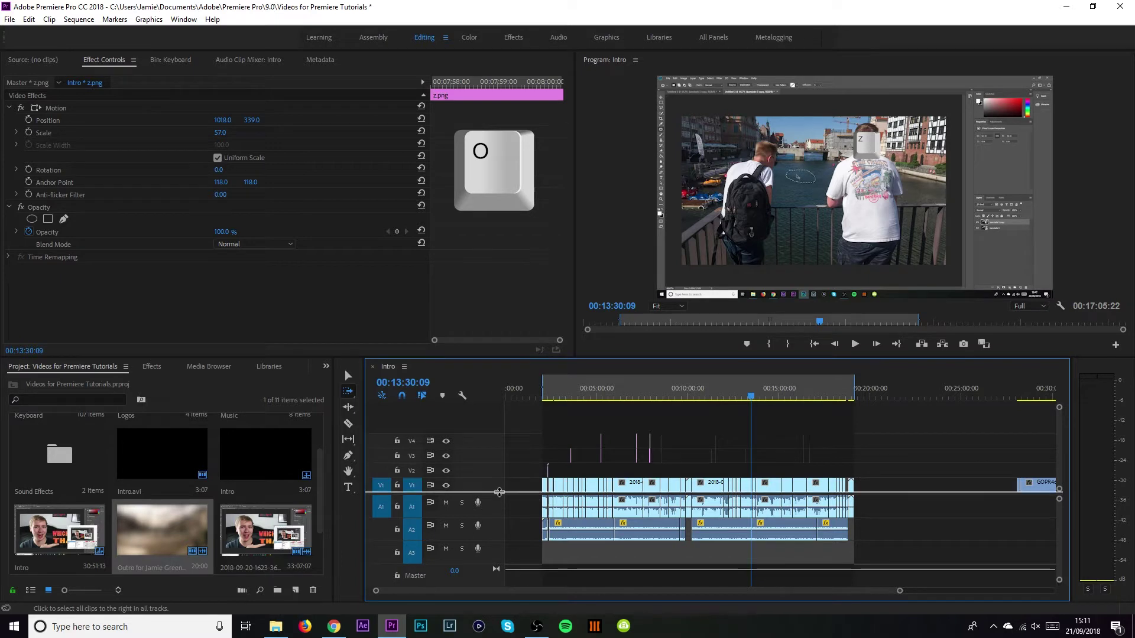
{"action": "mouse_move", "coordinate": [535, 498]}
{"action": "left_mouse_down"}
{"action": "mouse_move", "coordinate": [498, 487]}
{"action": "mouse_move", "coordinate": [529, 491]}
{"action": "left_mouse_up"}
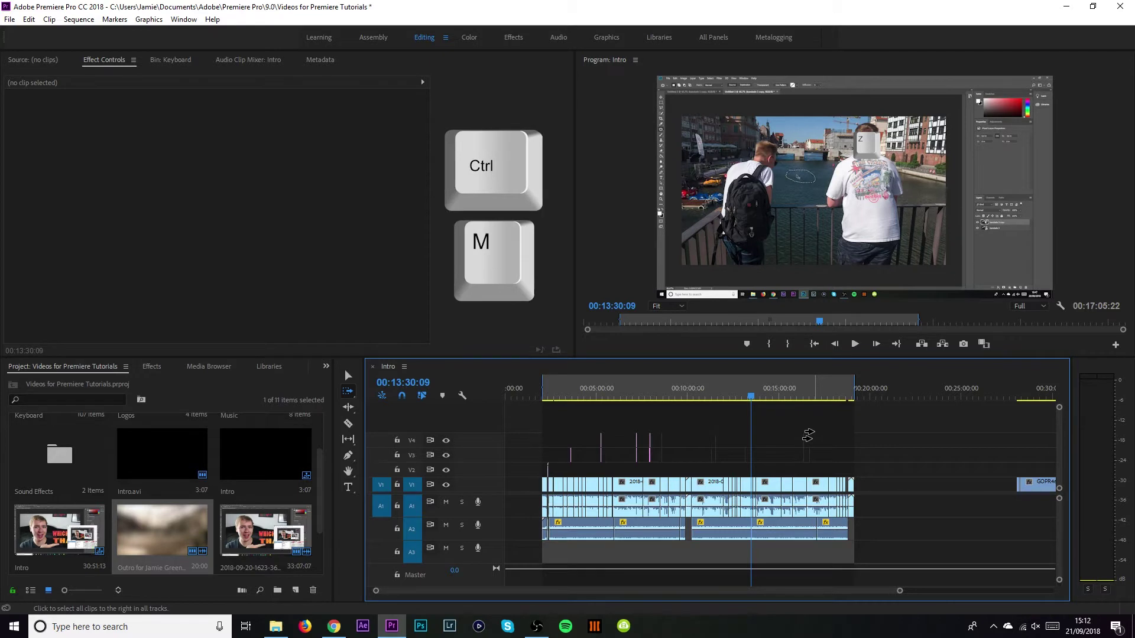
Set up the sequence export as H.264 with the YouTube 1080p HD preset and try to queue it.
{"action": "key", "text": "ctrl+m"}
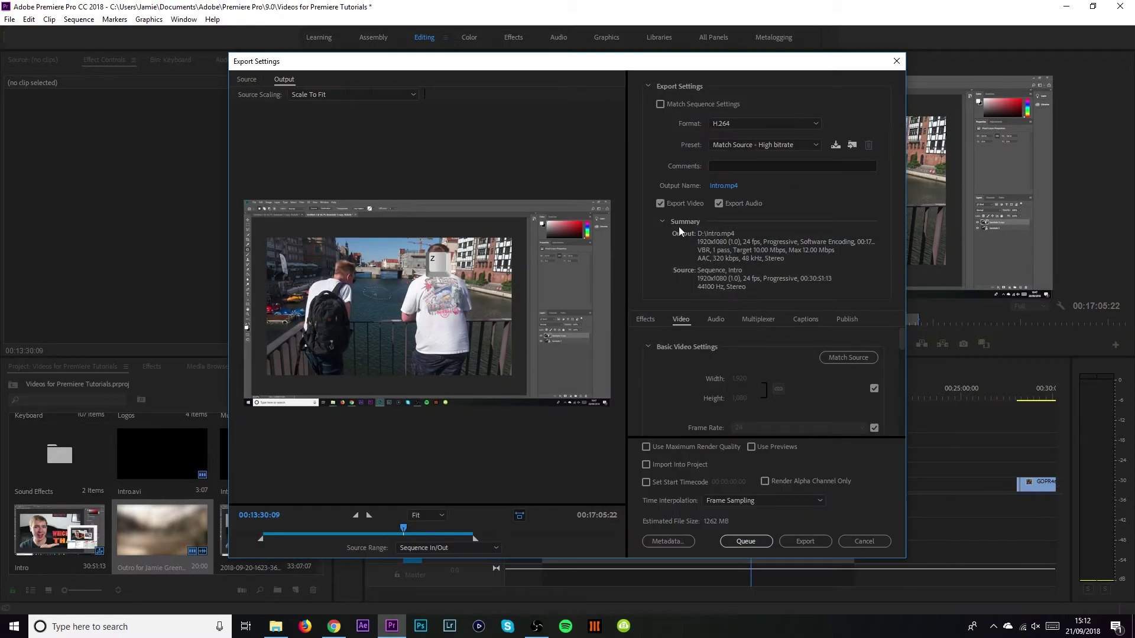
{"action": "left_click", "coordinate": [750, 125]}
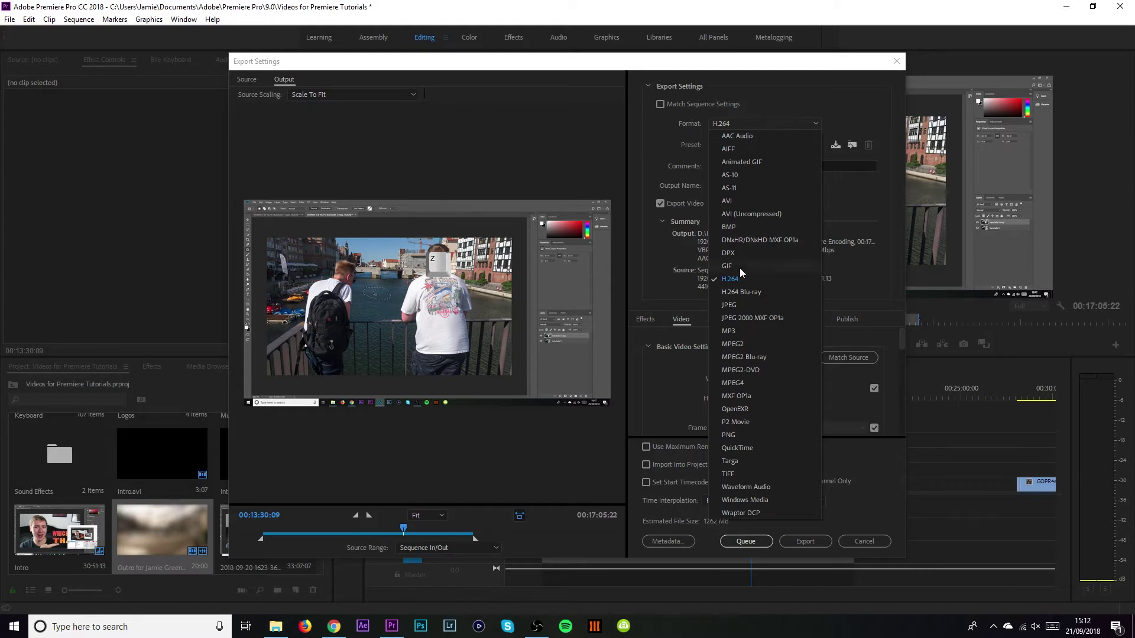
{"action": "left_click", "coordinate": [772, 125]}
{"action": "left_click", "coordinate": [773, 144]}
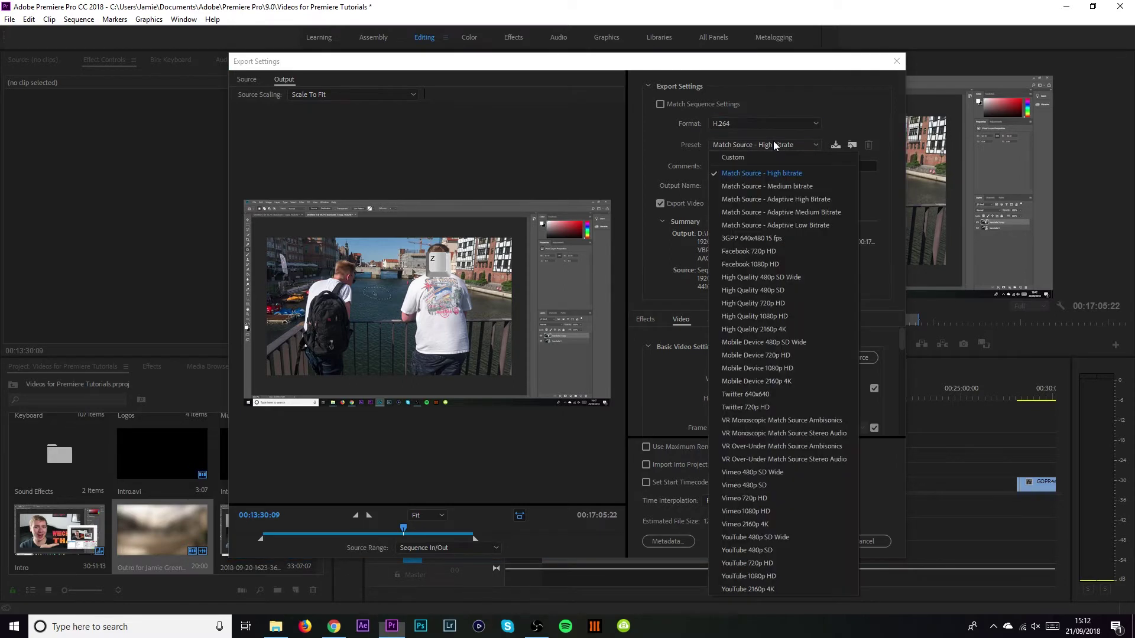
{"action": "left_click", "coordinate": [778, 579]}
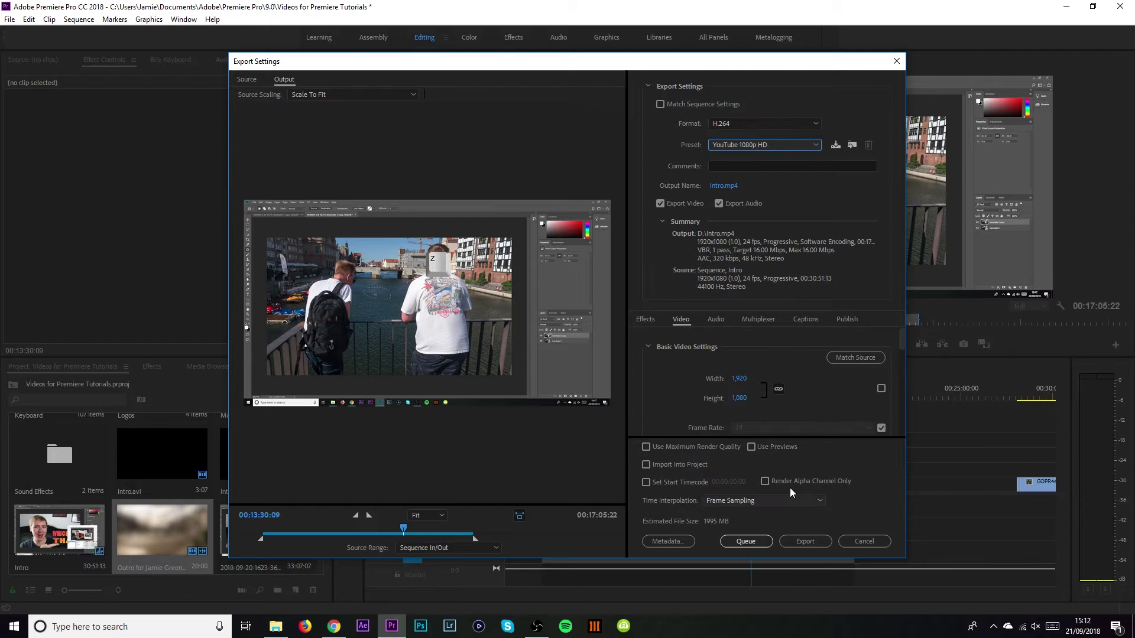
{"action": "left_click", "coordinate": [744, 542]}
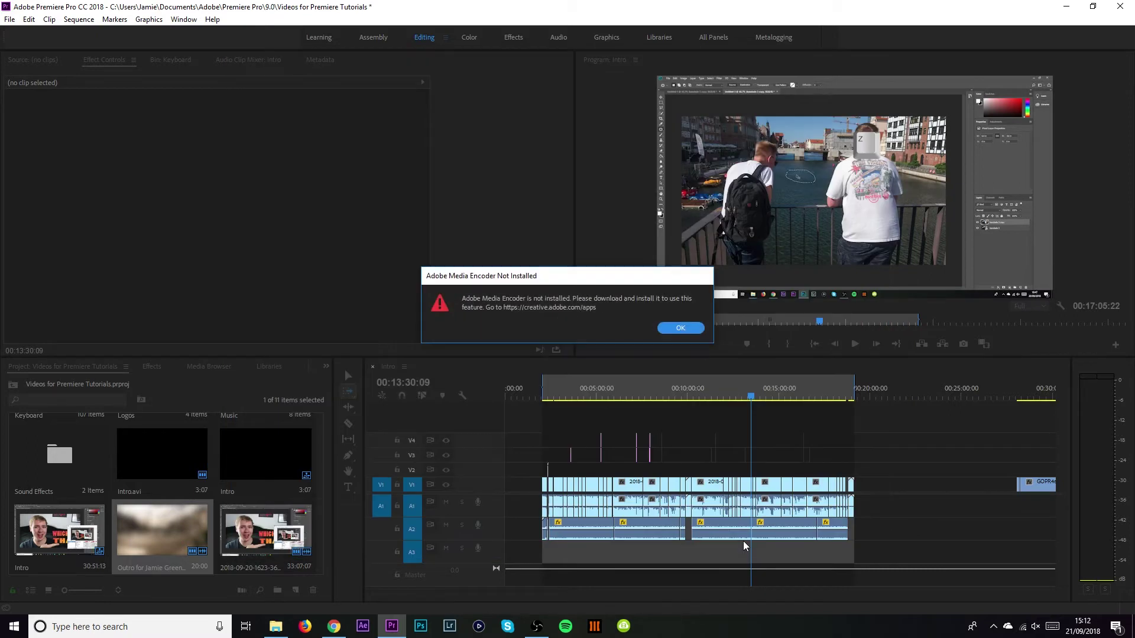
{"action": "left_click", "coordinate": [689, 330]}
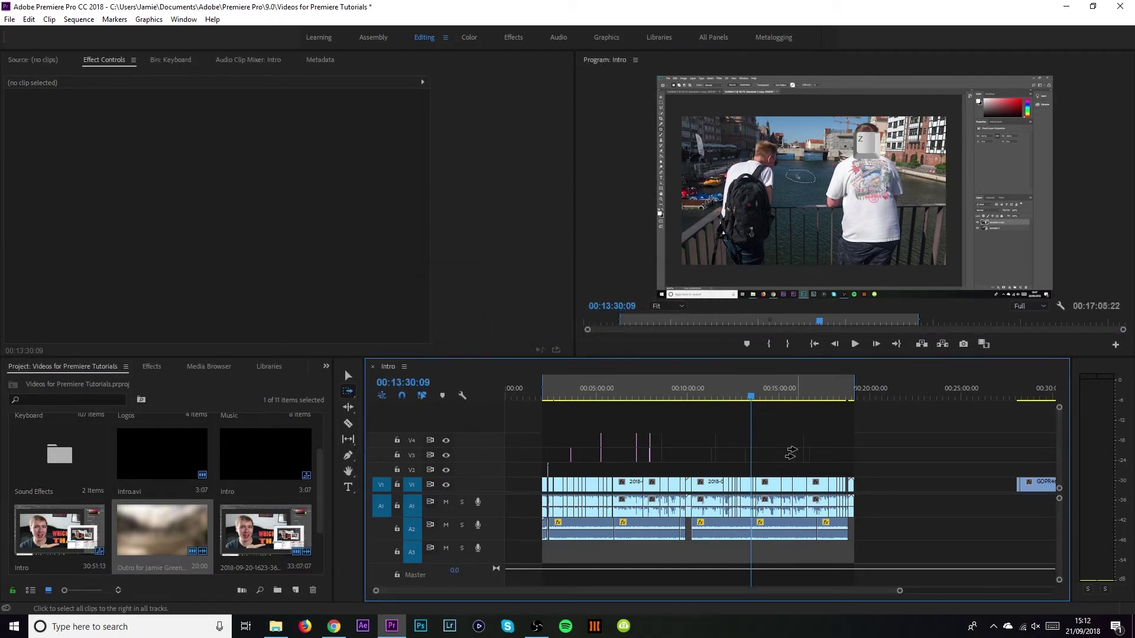